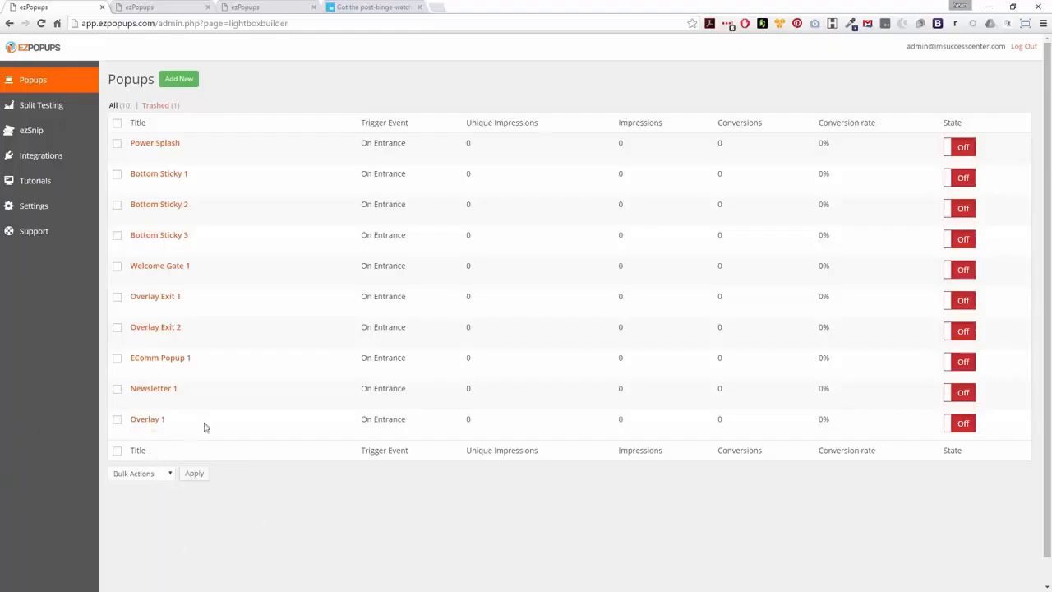
# Step: Go to the new popup form and title the popup "Demo 2"
pyautogui.moveTo(151, 360)
pyautogui.moveTo(151, 444)
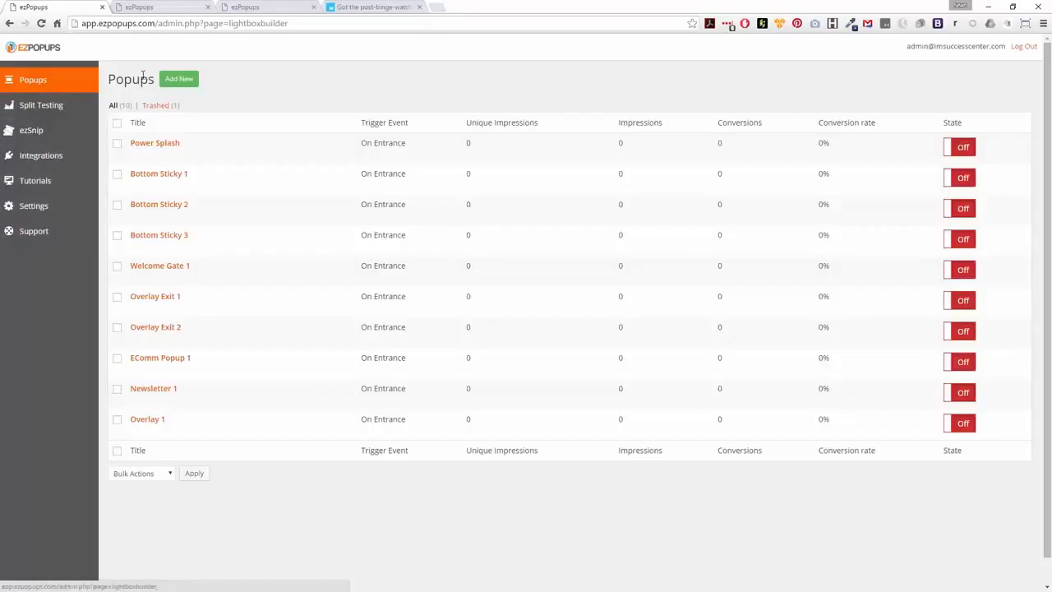
pyautogui.click(139, 7)
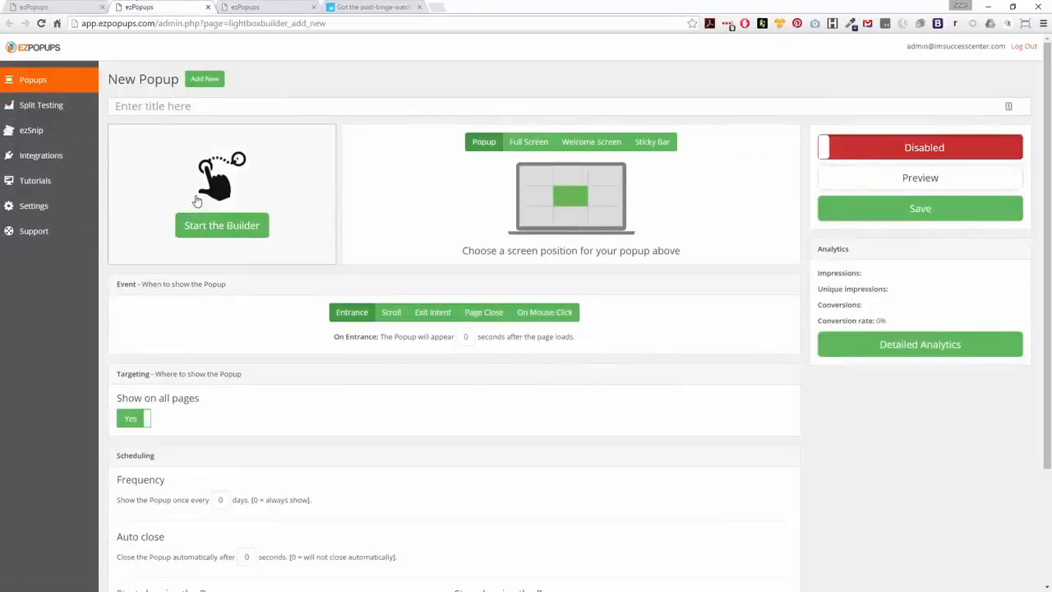
pyautogui.click(136, 106)
pyautogui.write('Demo 2')
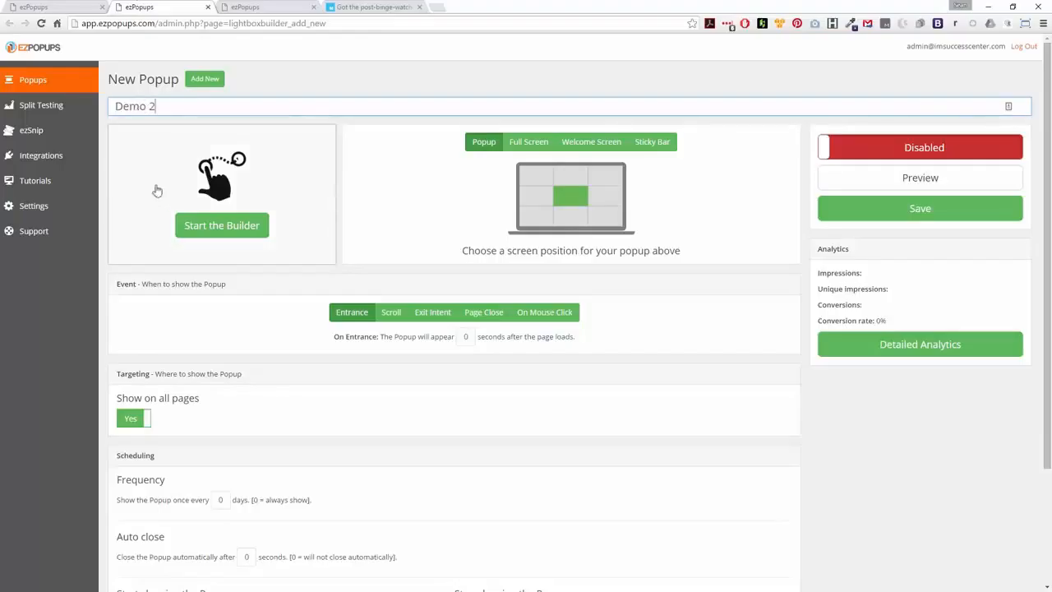
pyautogui.click(461, 64)
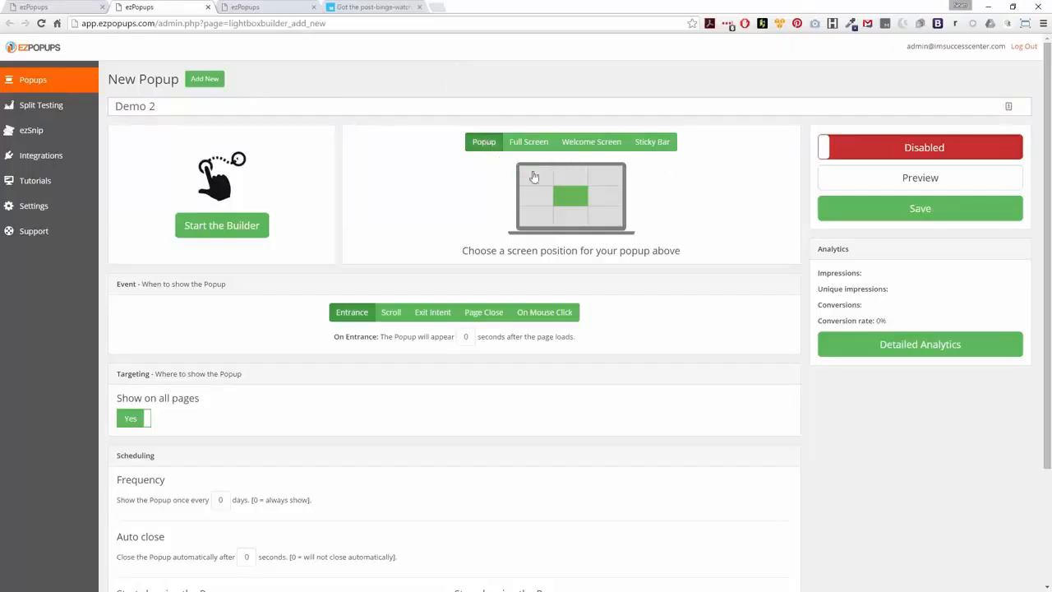
# Step: Try the bottom-centre position and the Full Screen, Welcome Screen and Sticky Bar layouts, ending back on the Popup layout
pyautogui.click(570, 215)
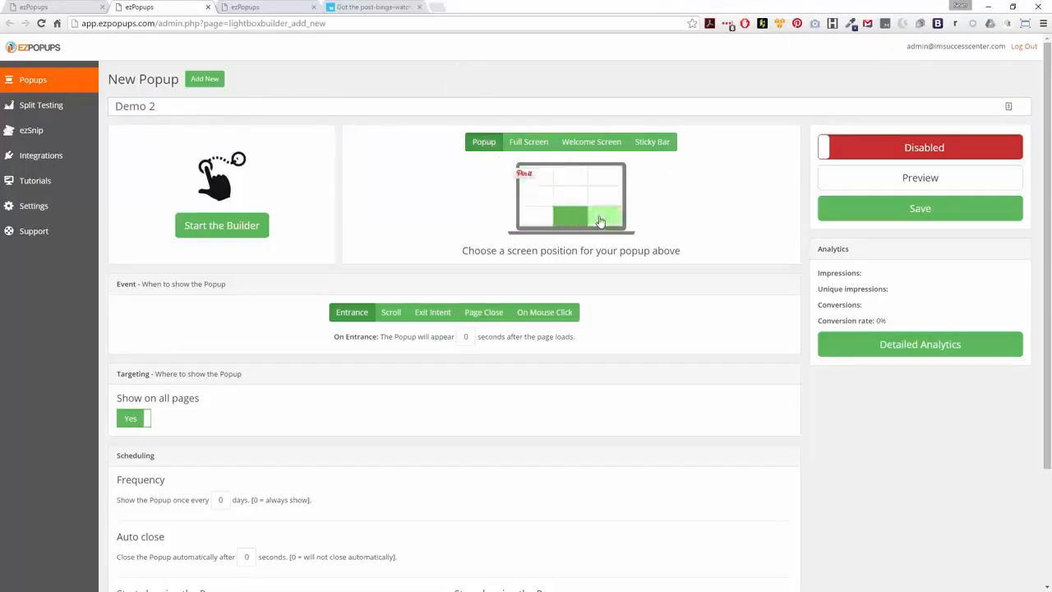
pyautogui.click(528, 143)
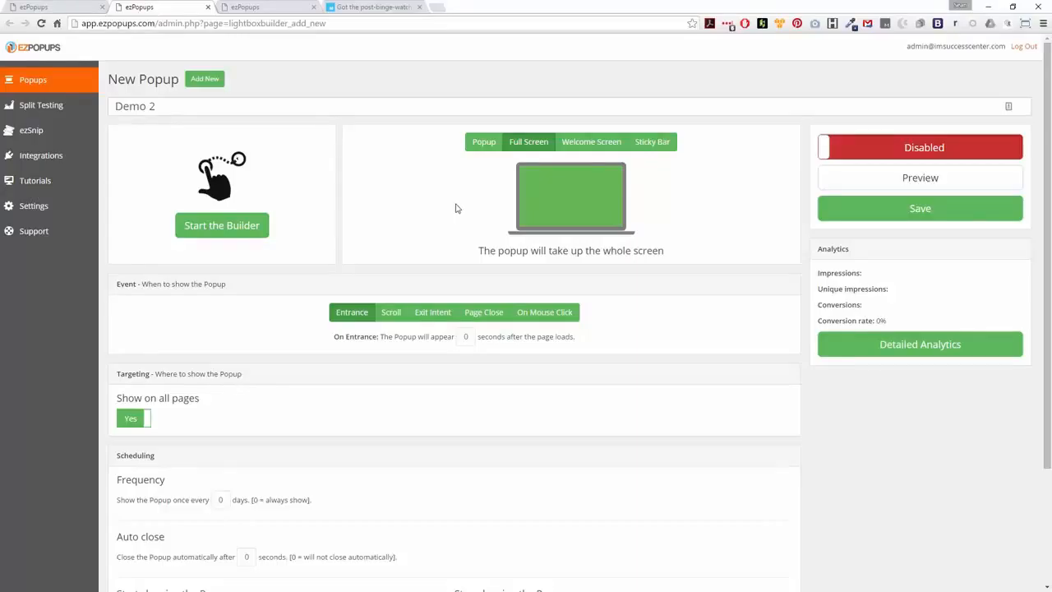
pyautogui.click(590, 143)
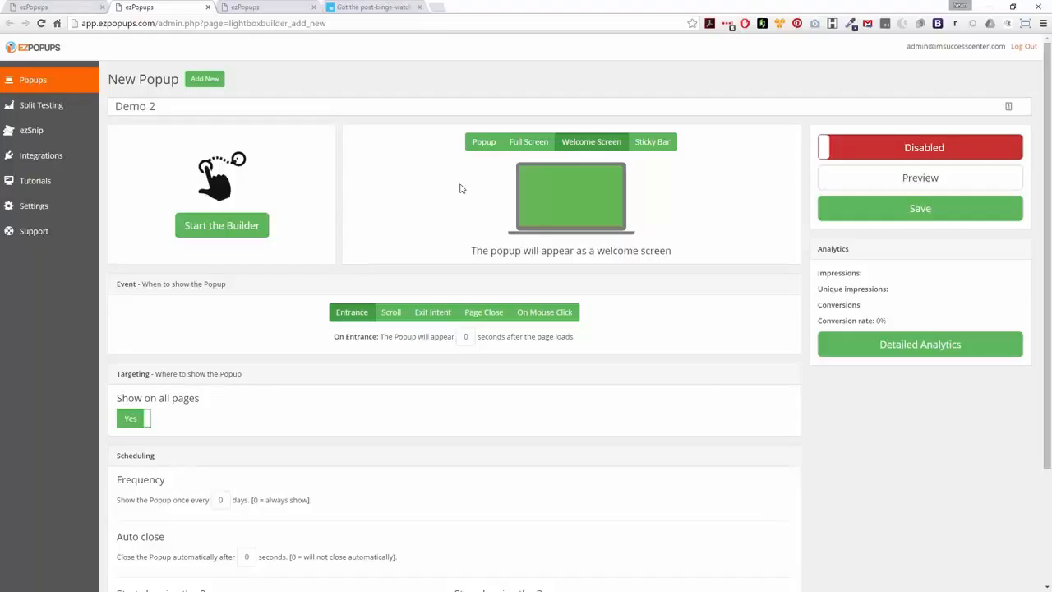
pyautogui.click(663, 146)
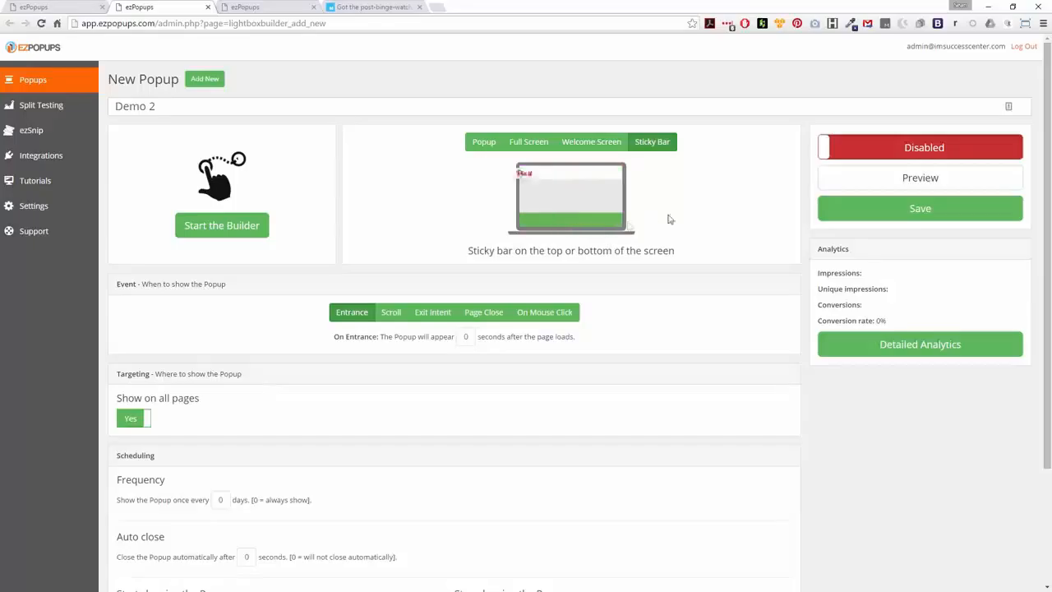
pyautogui.click(487, 145)
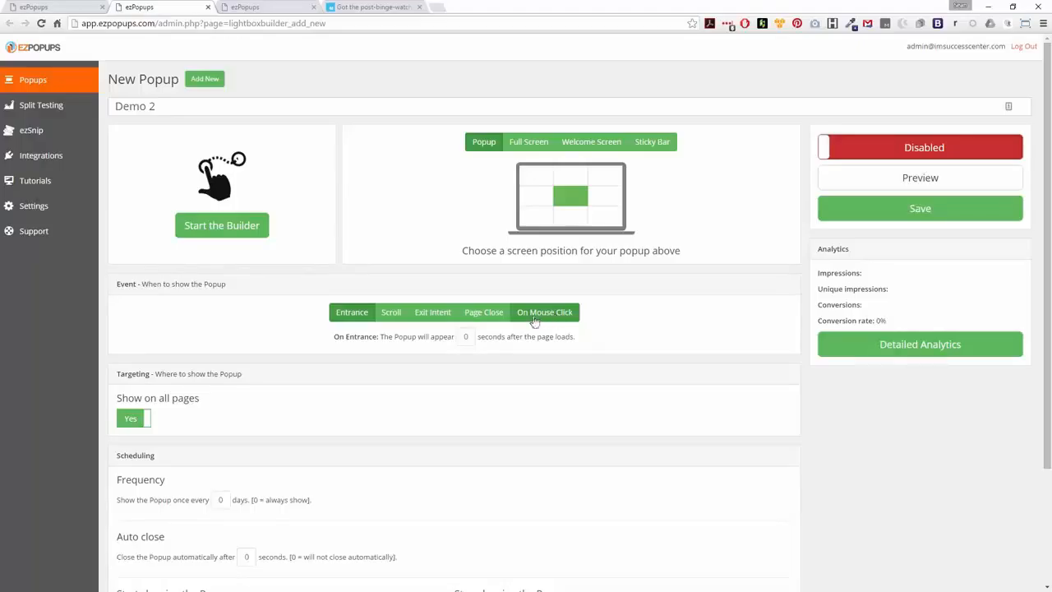
# Step: Turn off showing on all pages, try the exclusion option, and settle on "Only show on the following URLs"
pyautogui.scroll(-3, 300, 385)
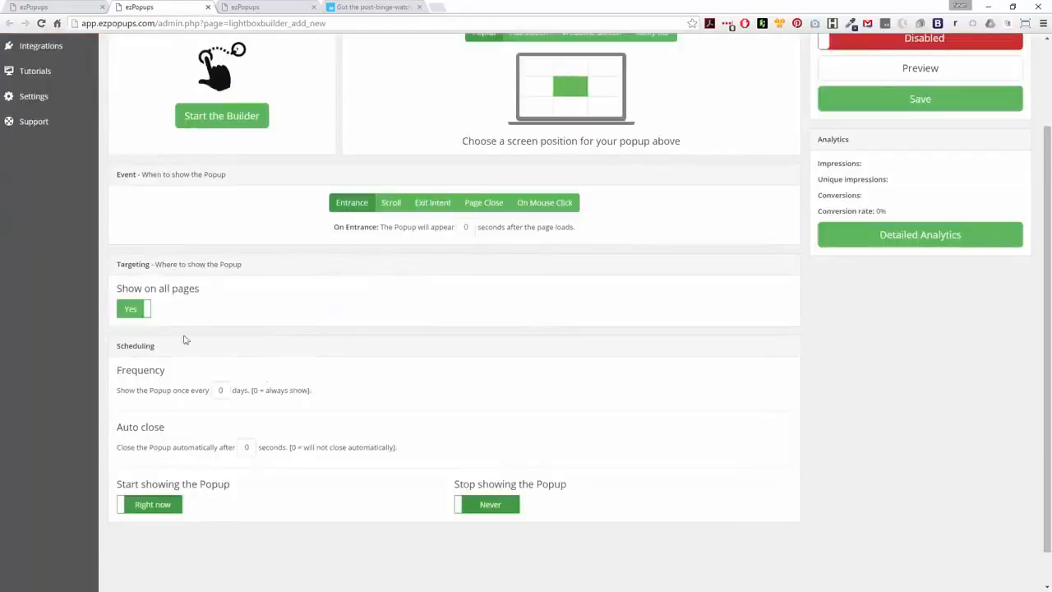
pyautogui.click(130, 312)
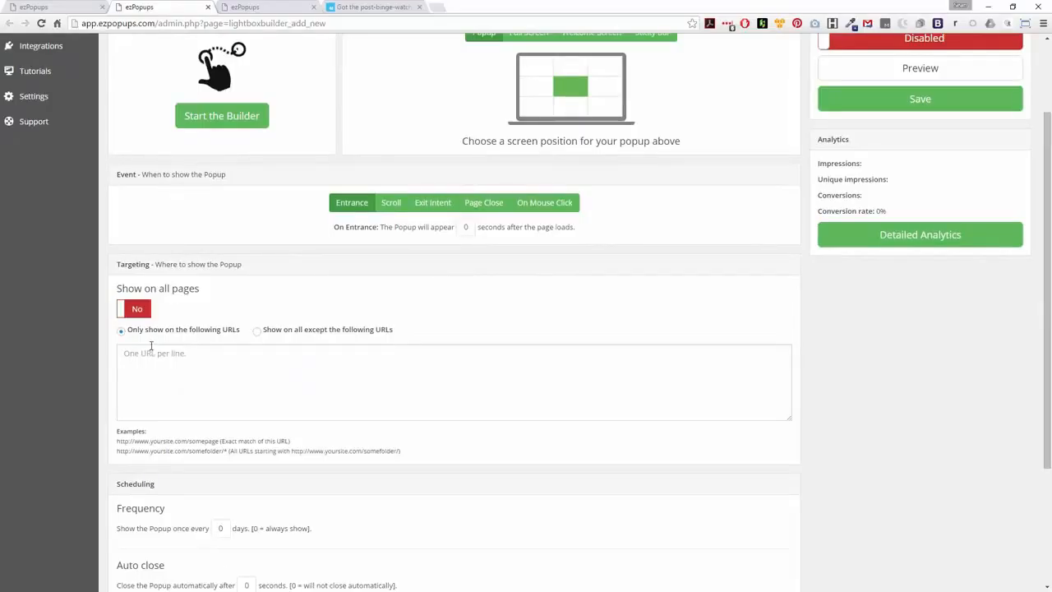
pyautogui.click(175, 361)
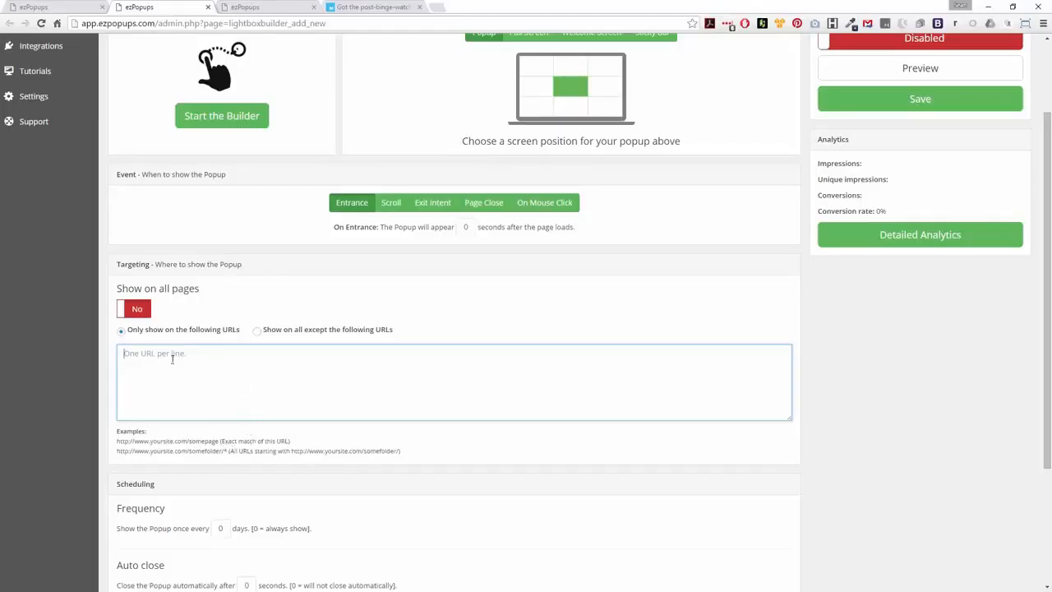
pyautogui.click(256, 333)
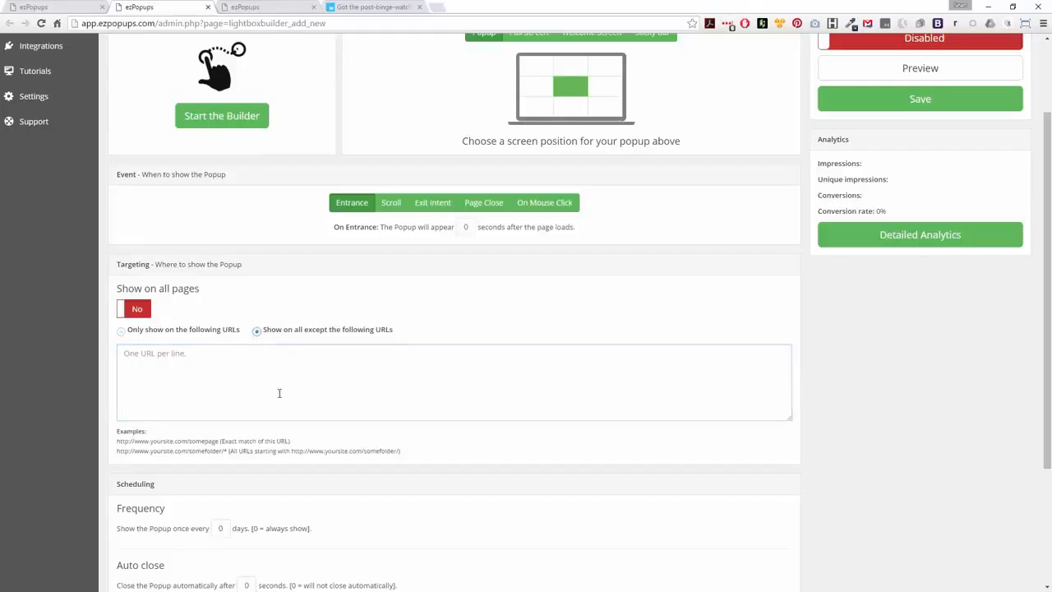
pyautogui.click(122, 331)
# Step: Review the scheduling settings, save the Demo 2 popup and open it in the builder
pyautogui.scroll(-3, 282, 326)
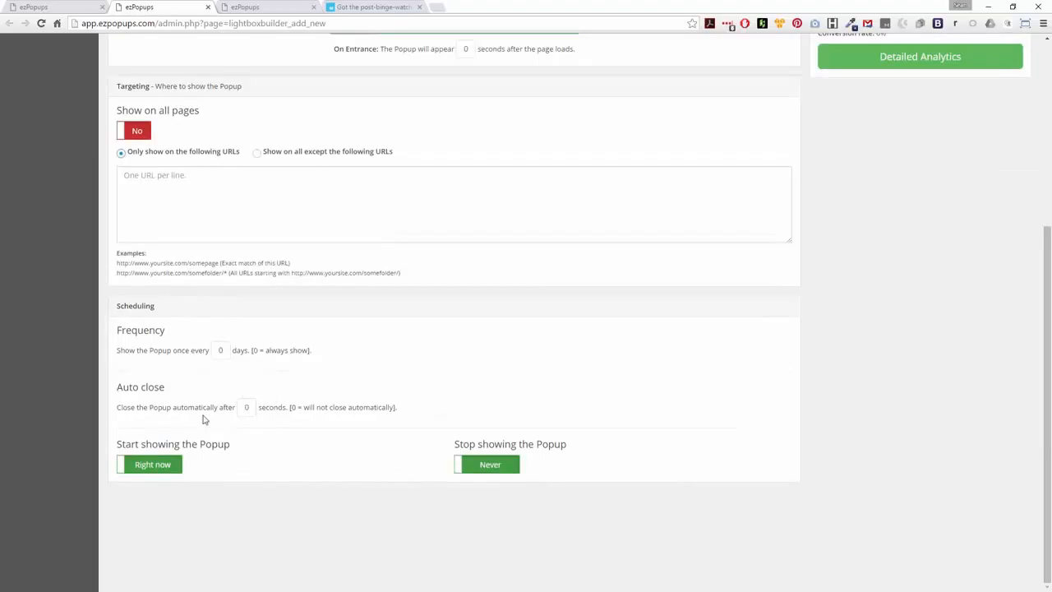
pyautogui.scroll(5, 361, 415)
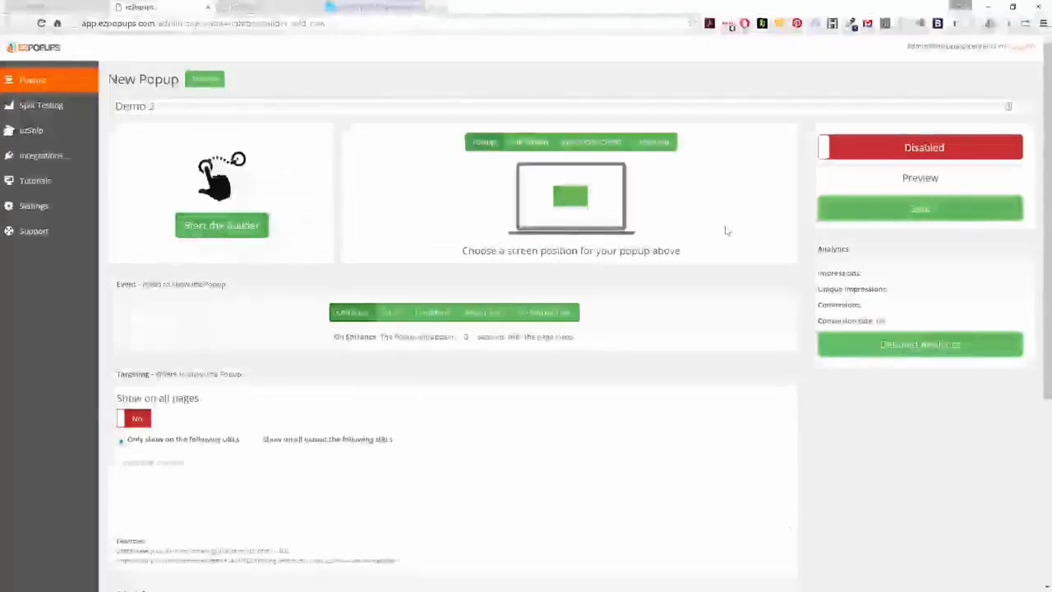
pyautogui.click(874, 215)
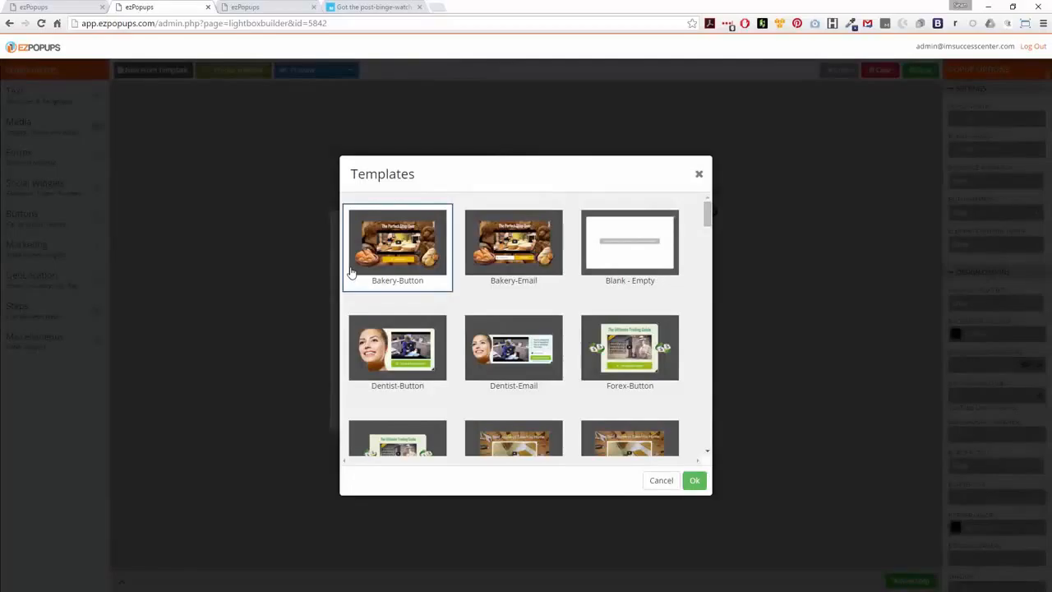
# Step: Browse the popup templates and load the two-step Profitable_Traffic template
pyautogui.scroll(-3, 506, 335)
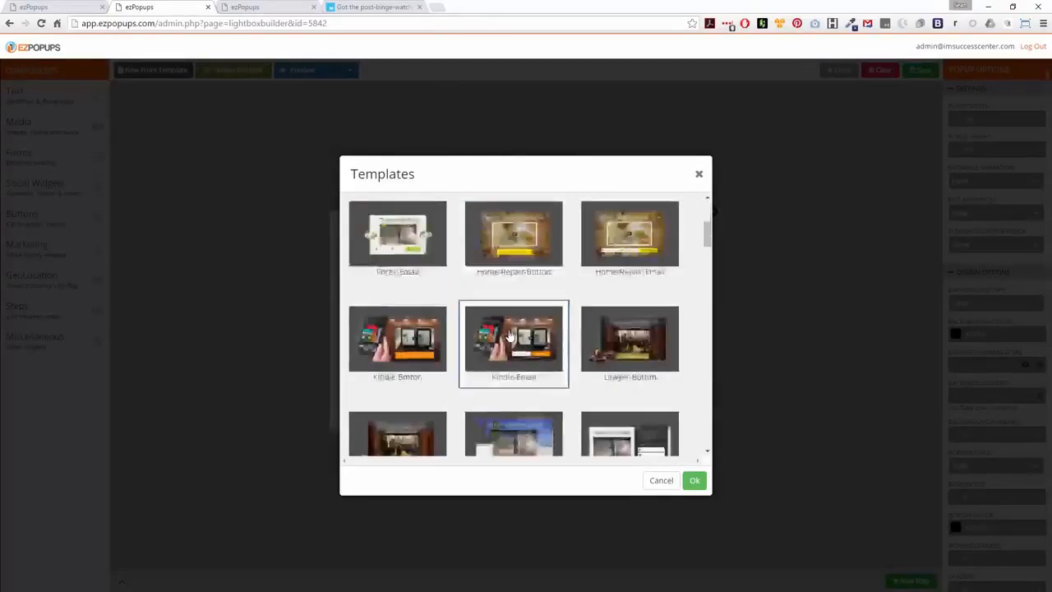
pyautogui.scroll(-5, 510, 335)
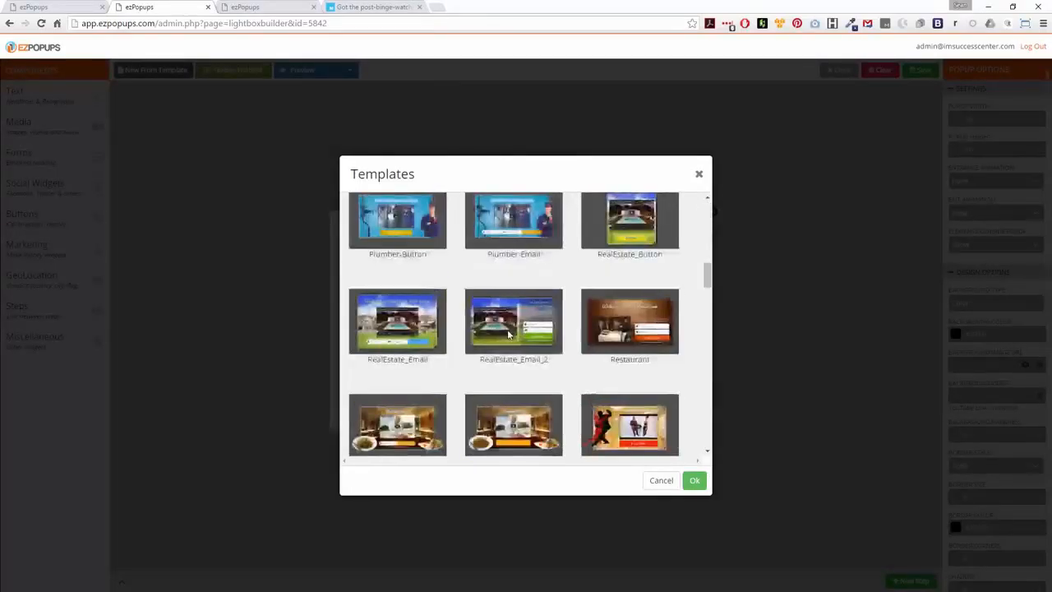
pyautogui.scroll(-8, 509, 335)
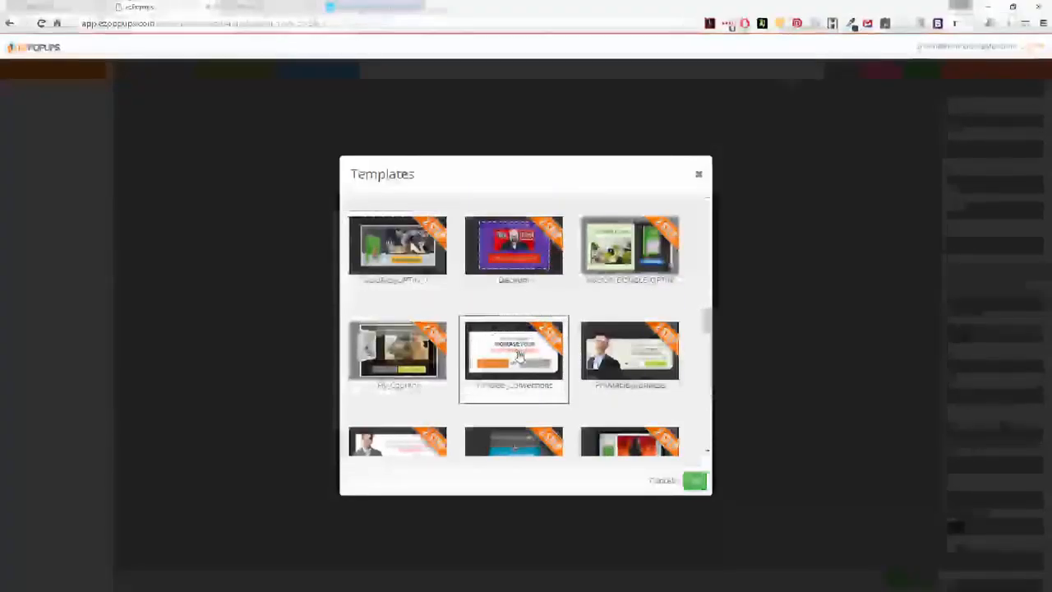
pyautogui.scroll(-1, 621, 378)
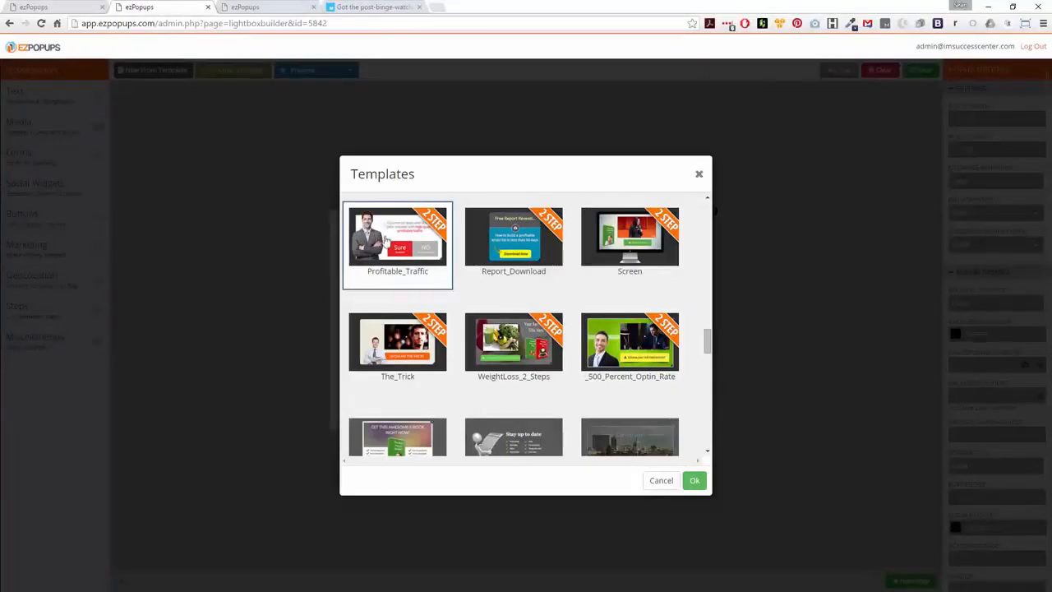
pyautogui.click(695, 480)
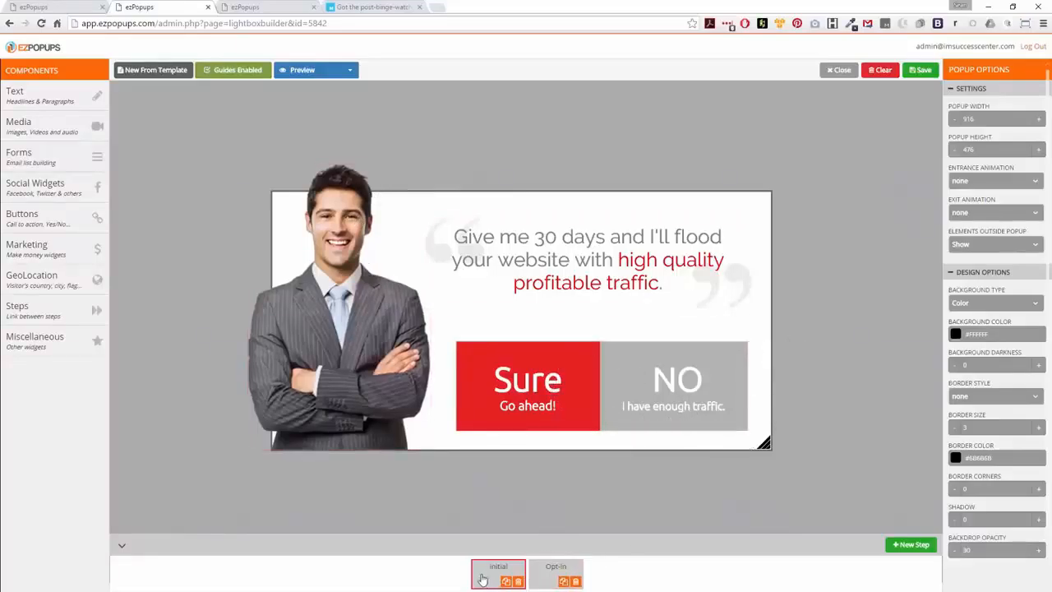
# Step: Delete the template's Opt-in step and duplicate the initial step in its place
pyautogui.click(575, 581)
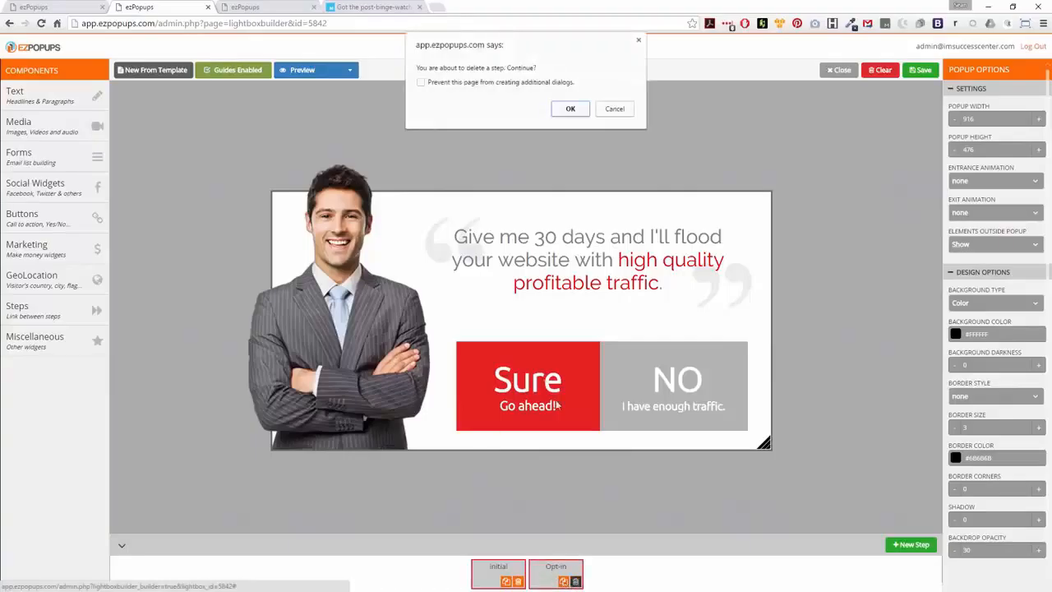
pyautogui.click(569, 109)
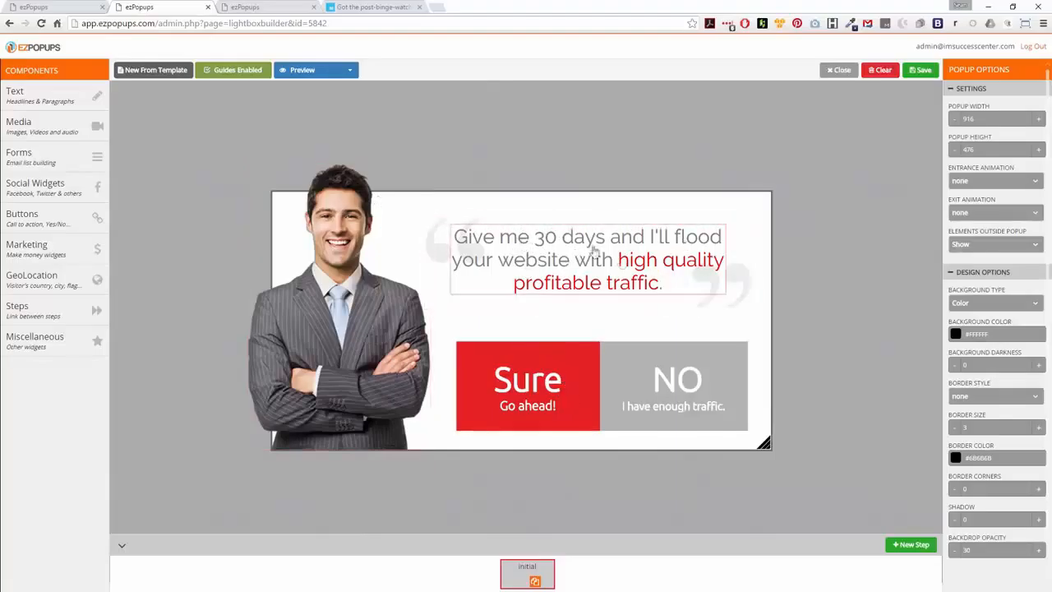
pyautogui.click(535, 582)
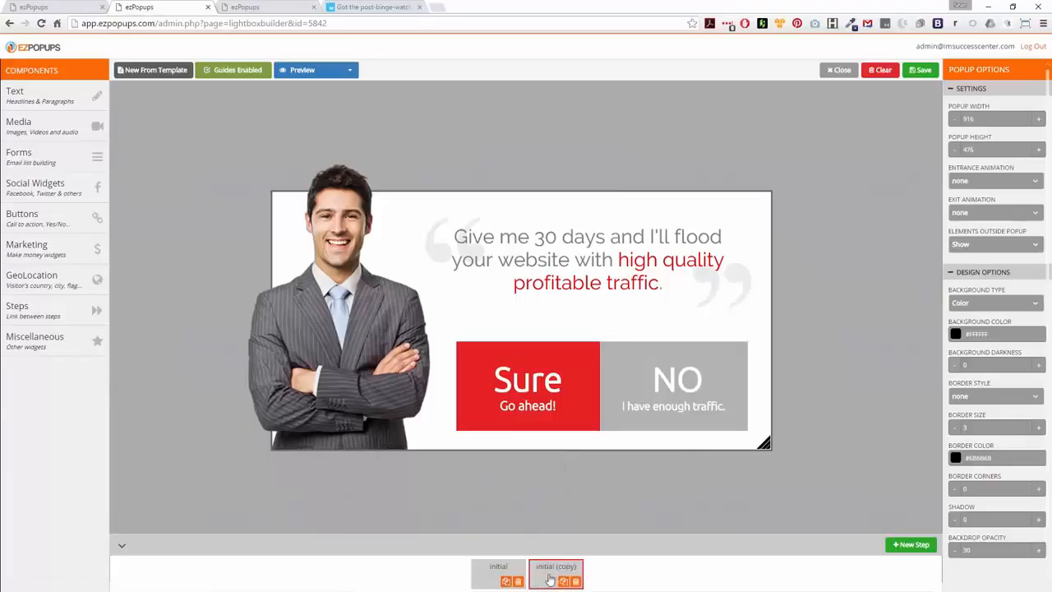
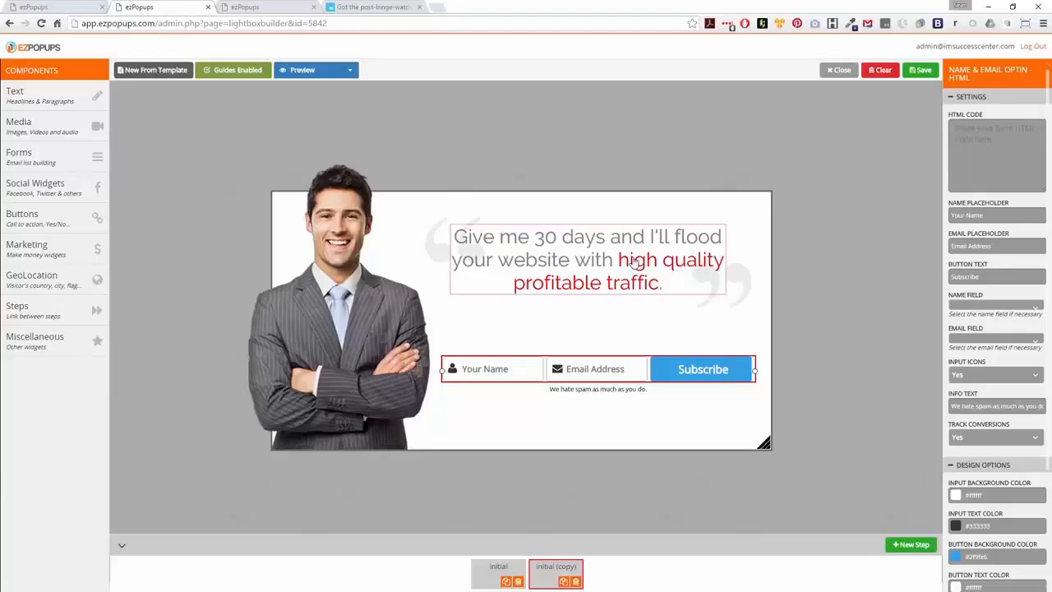
# Step: Open the browser's colour picker extension and copy the sampled hex colour 2a4b80 for the headline
pyautogui.click(631, 267)
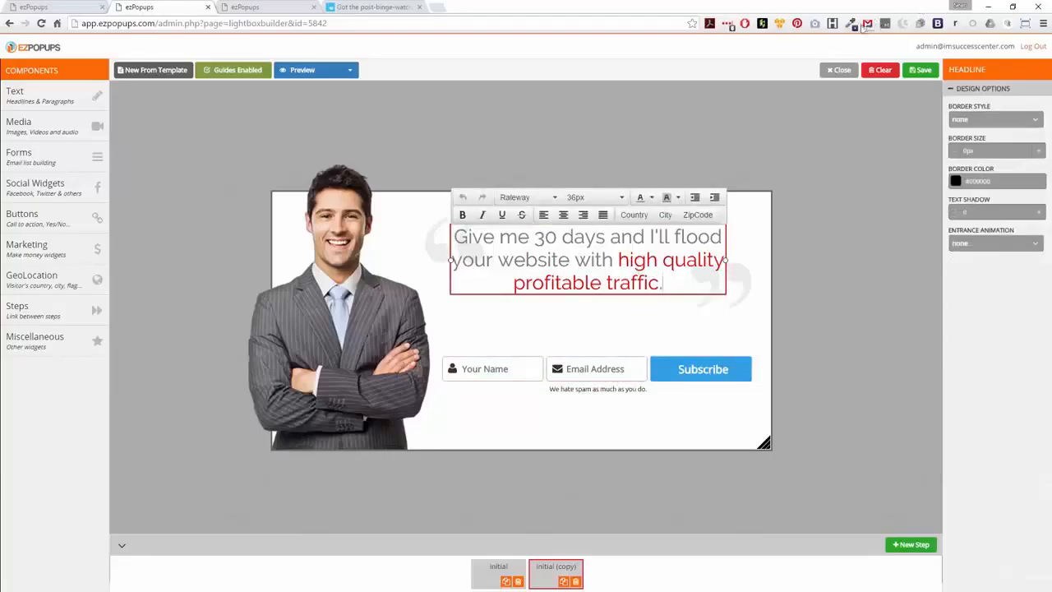
pyautogui.click(851, 23)
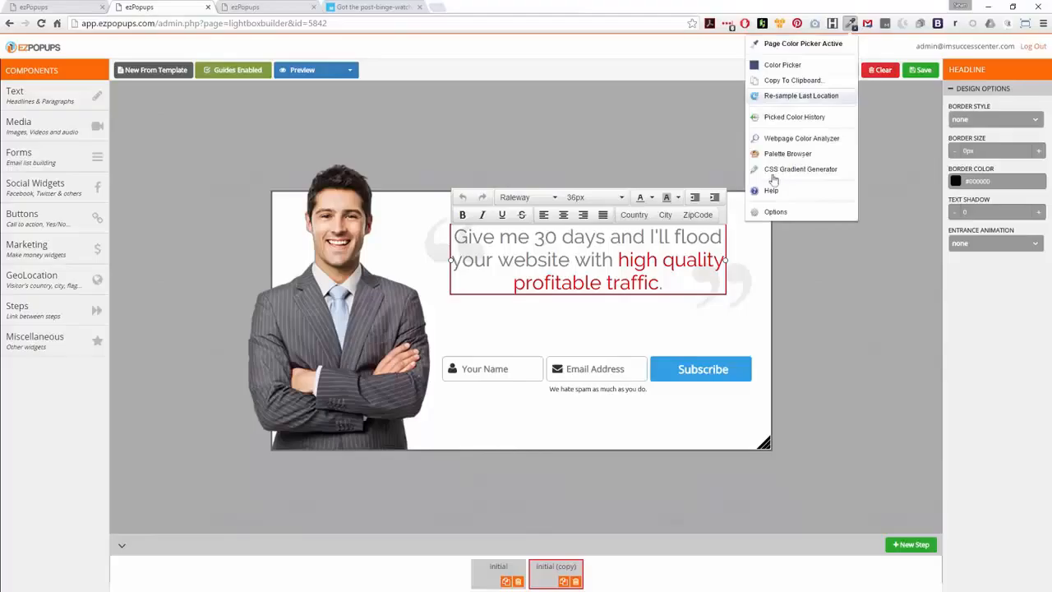
pyautogui.click(783, 119)
pyautogui.doubleClick(749, 194)
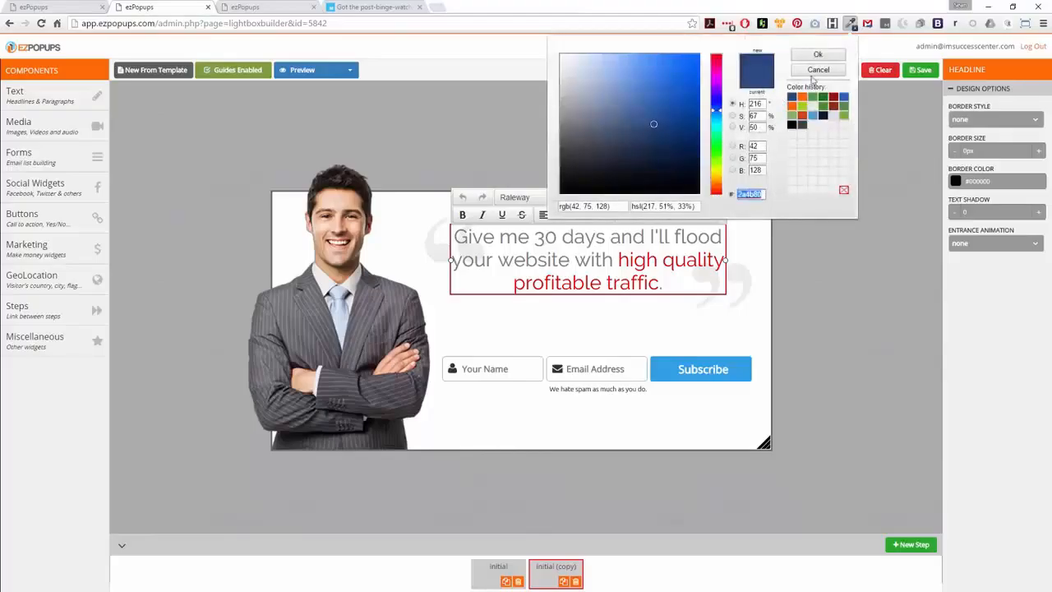
pyautogui.click(816, 70)
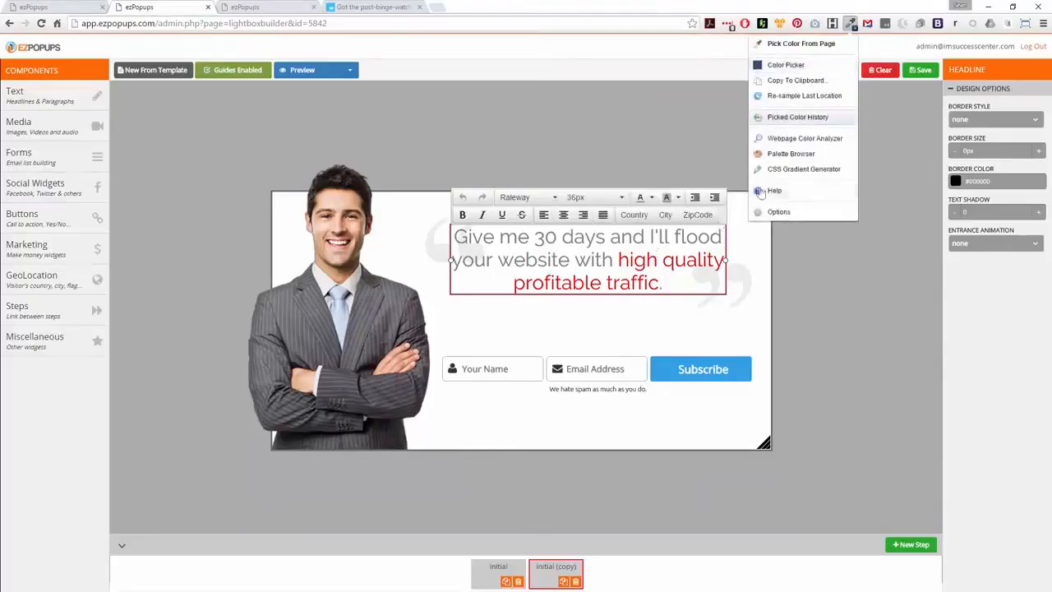
# Step: Set the text colour of "high quality profitable traffic" in the copied step's headline to 2a4b80
pyautogui.click(632, 260)
pyautogui.moveTo(620, 260); pyautogui.dragTo(660, 284)
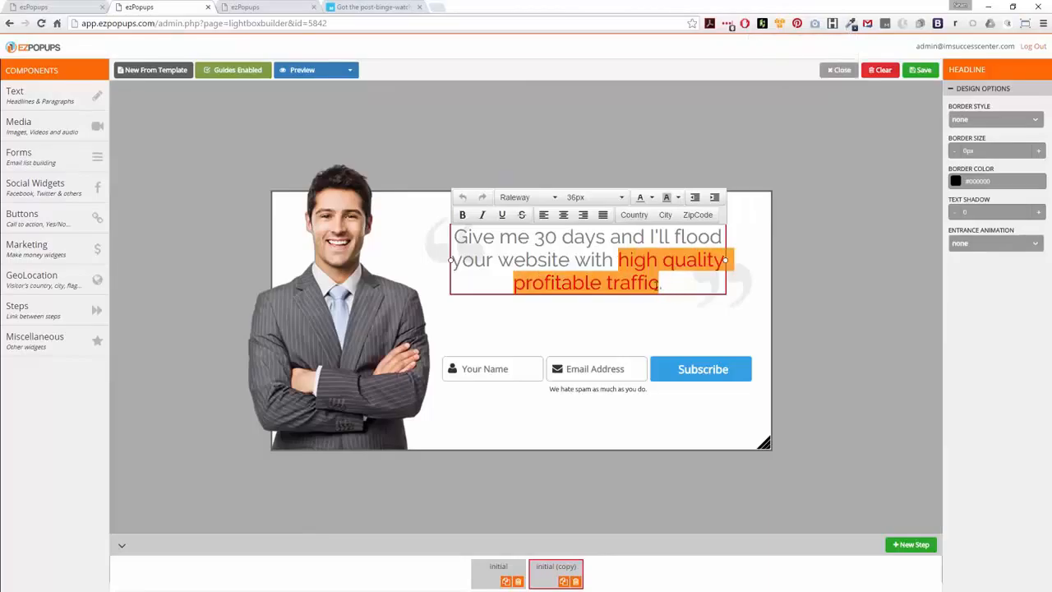
pyautogui.click(652, 199)
pyautogui.click(665, 290)
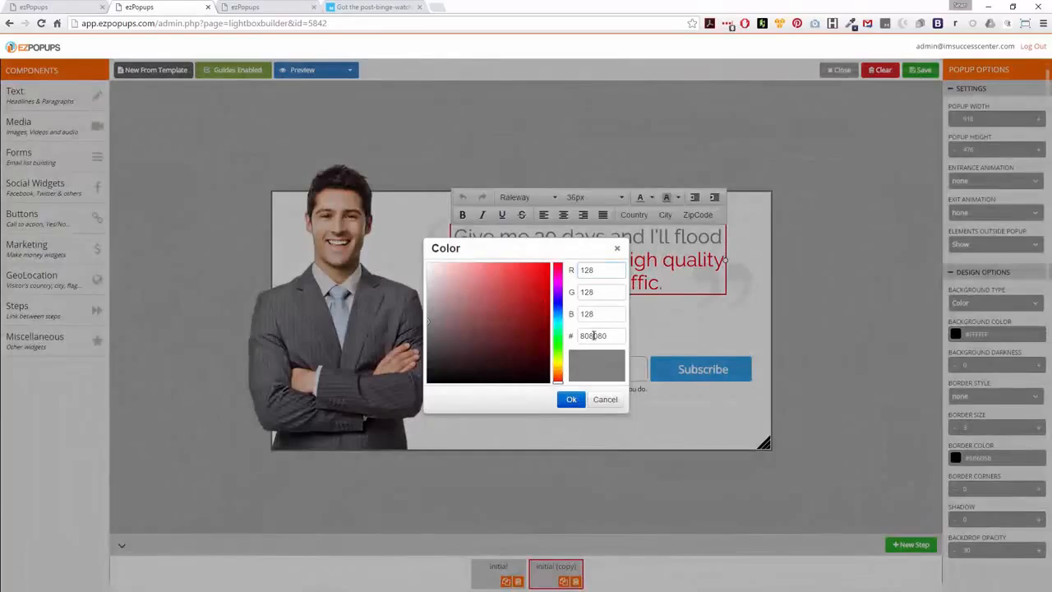
pyautogui.write('2a4b80')
pyautogui.click(571, 398)
pyautogui.click(664, 328)
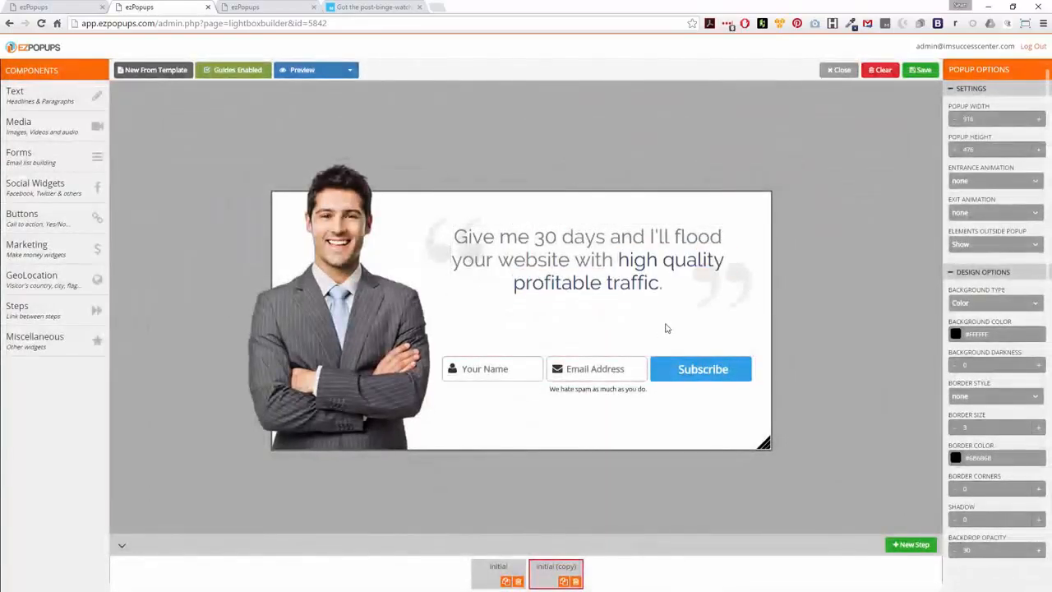
# Step: Make the words "high quality profitable traffic" in the headline bold
pyautogui.click(656, 284)
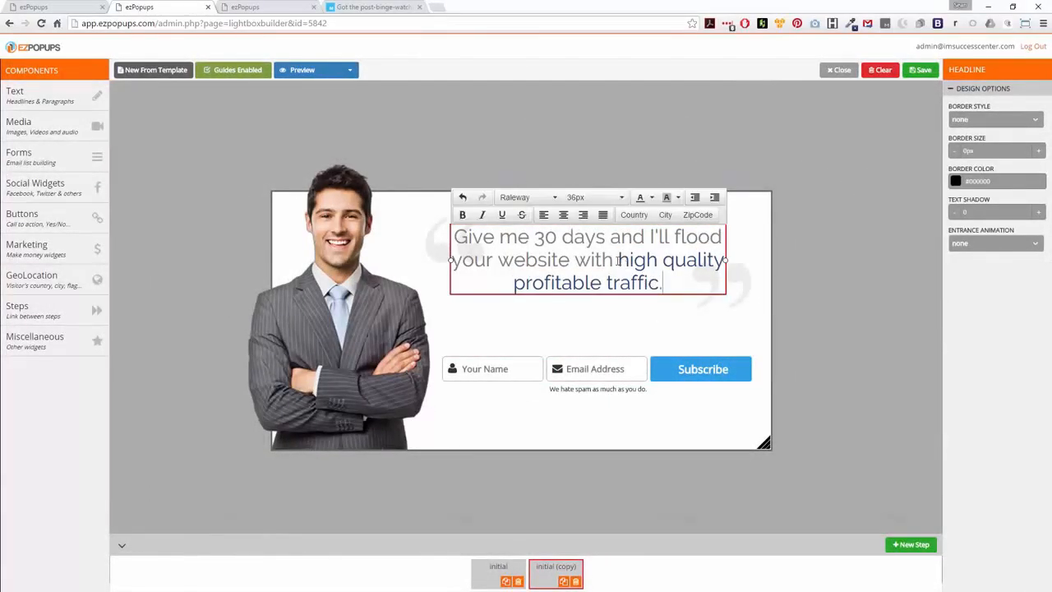
pyautogui.moveTo(618, 261); pyautogui.dragTo(660, 284)
pyautogui.click(462, 215)
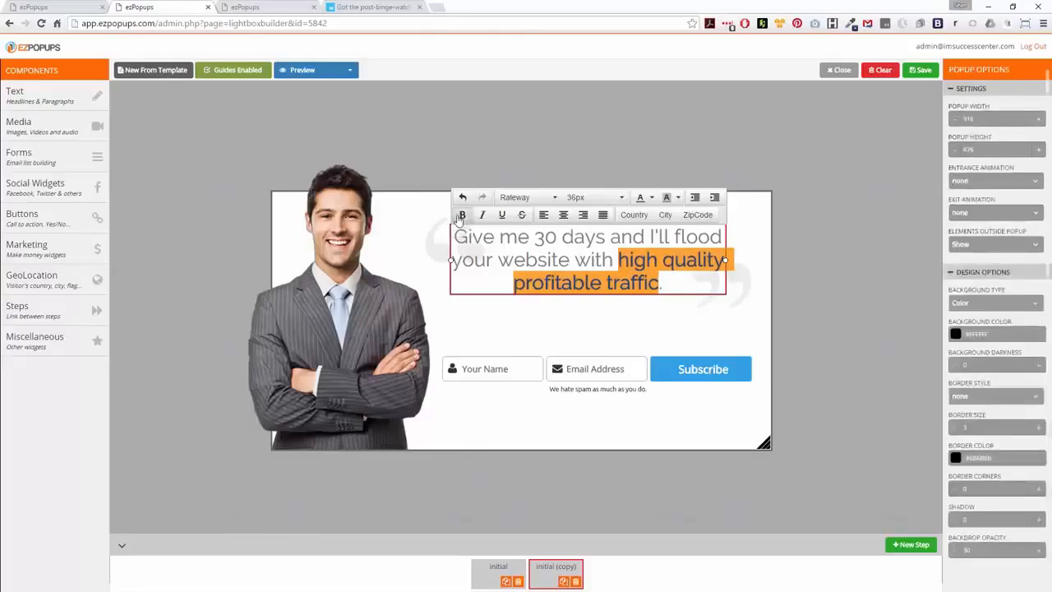
pyautogui.click(567, 327)
# Step: Set the opt-in form's Subscribe button background colour to #2a4b80 in the copied step
pyautogui.click(679, 371)
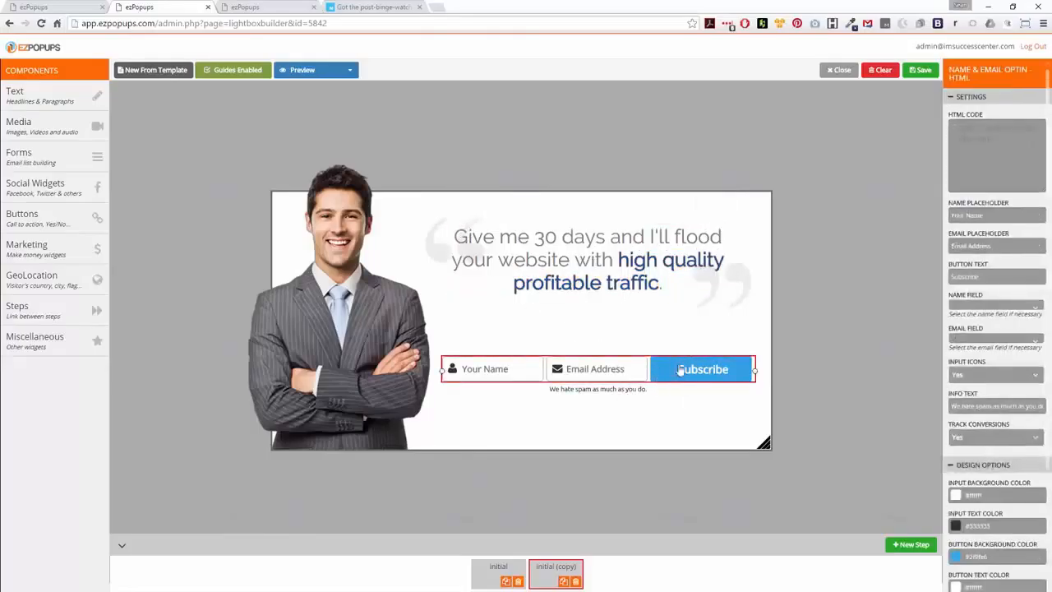
pyautogui.tripleClick(983, 557)
pyautogui.write('#2e4b8d')
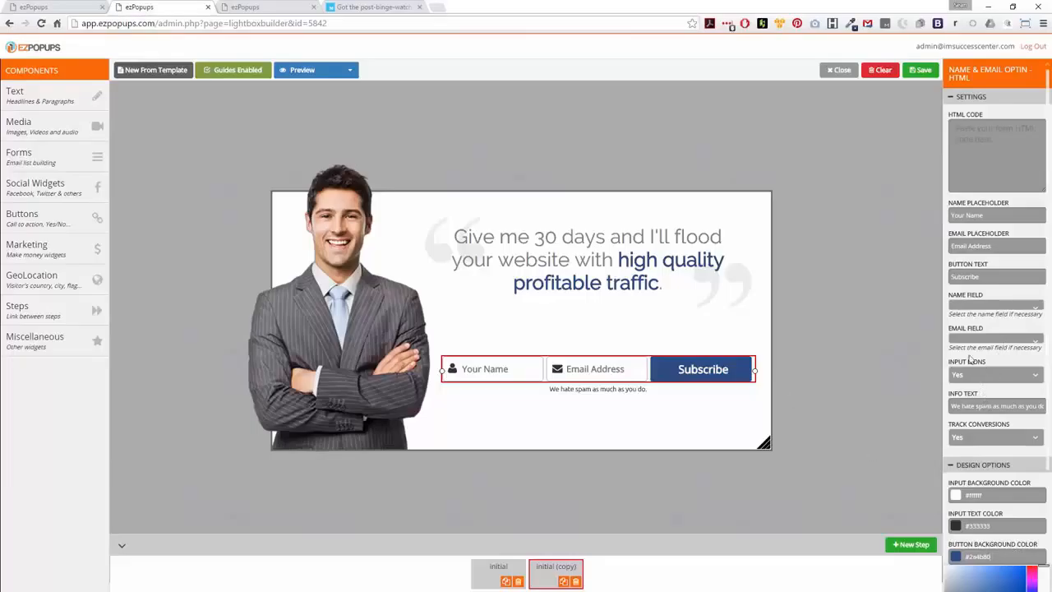
# Step: Change the opt-in form's button text to "Get Access Now"
pyautogui.click(964, 274)
pyautogui.write('Get I')
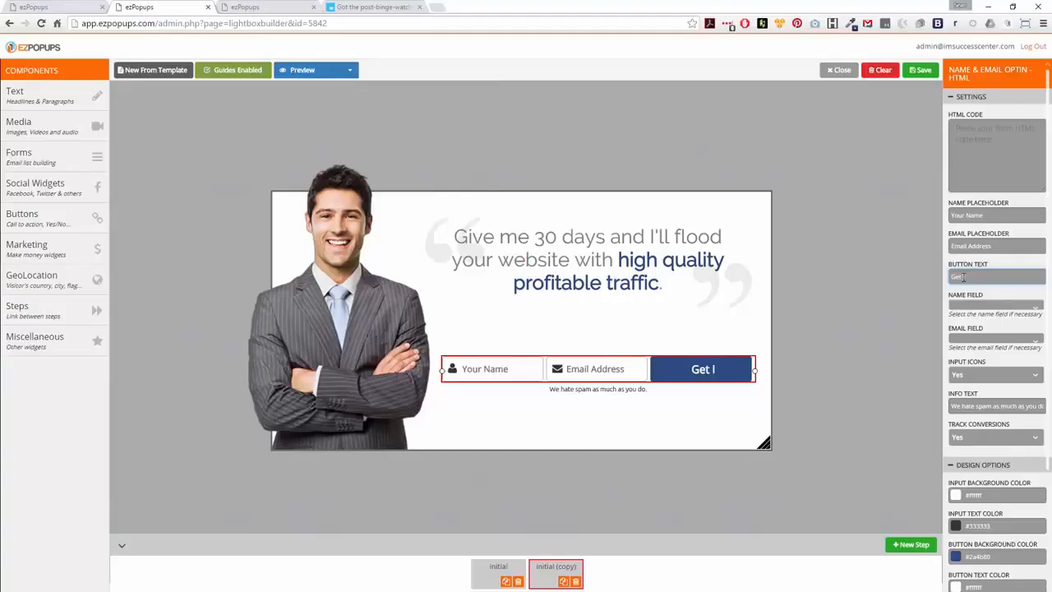
pyautogui.press('BackSpace')
pyautogui.write('ACce')
pyautogui.press('BackSpace')
pyautogui.press('BackSpace')
pyautogui.press('BackSpace')
pyautogui.write('cess')
pyautogui.press('BackSpace')
pyautogui.press('BackSpace')
pyautogui.press('BackSpace')
pyautogui.write('cess')
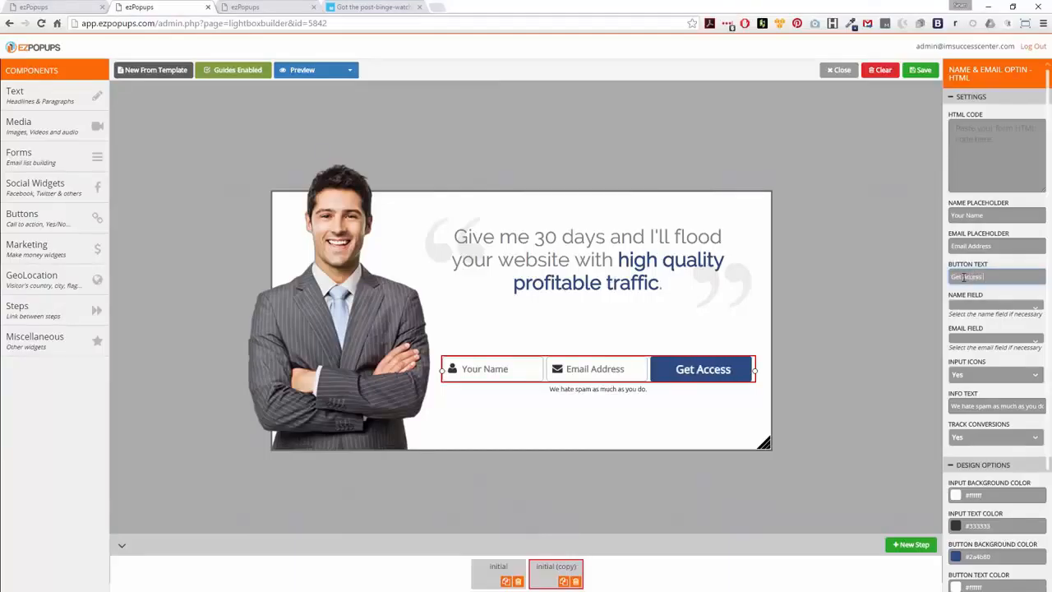
pyautogui.write(' Now')
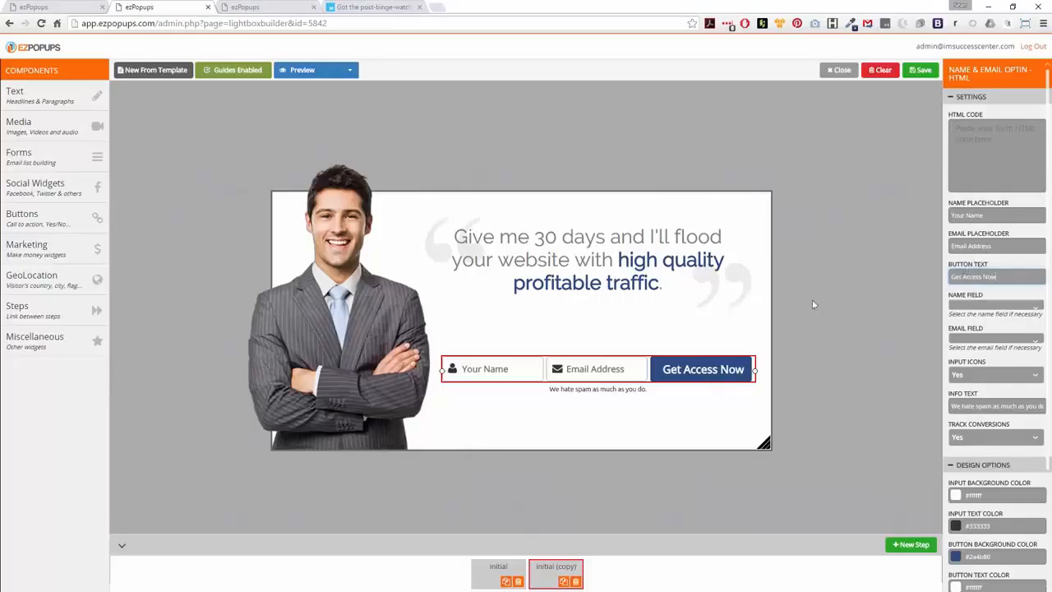
pyautogui.click(830, 315)
# Step: Add a headline above the opt-in form reading "Enter your name and email now to download"
pyautogui.click(49, 95)
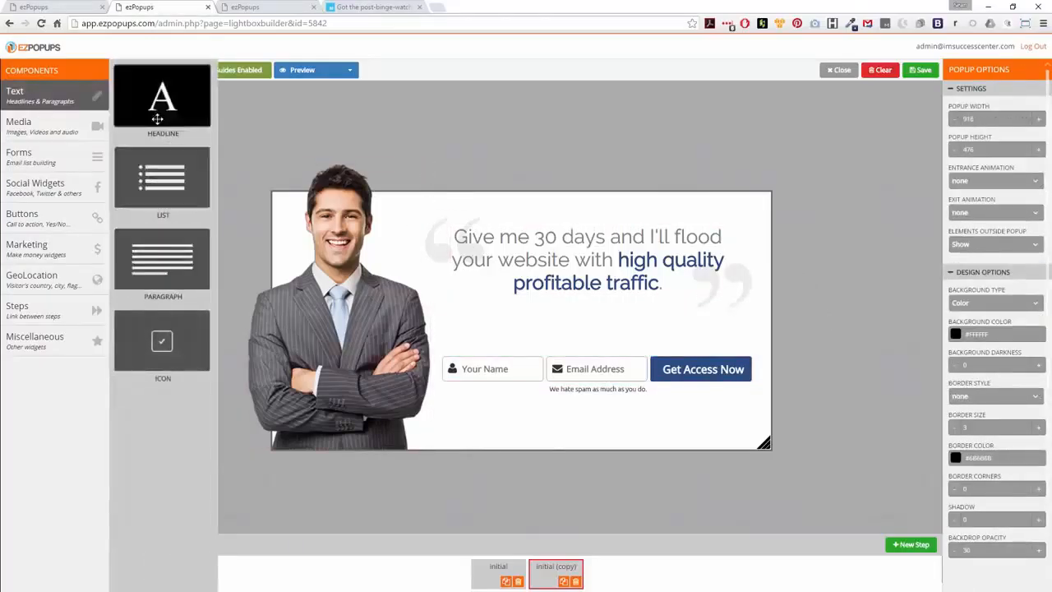
pyautogui.moveTo(175, 113); pyautogui.dragTo(544, 334)
pyautogui.moveTo(546, 290); pyautogui.dragTo(516, 330)
pyautogui.doubleClick(516, 330)
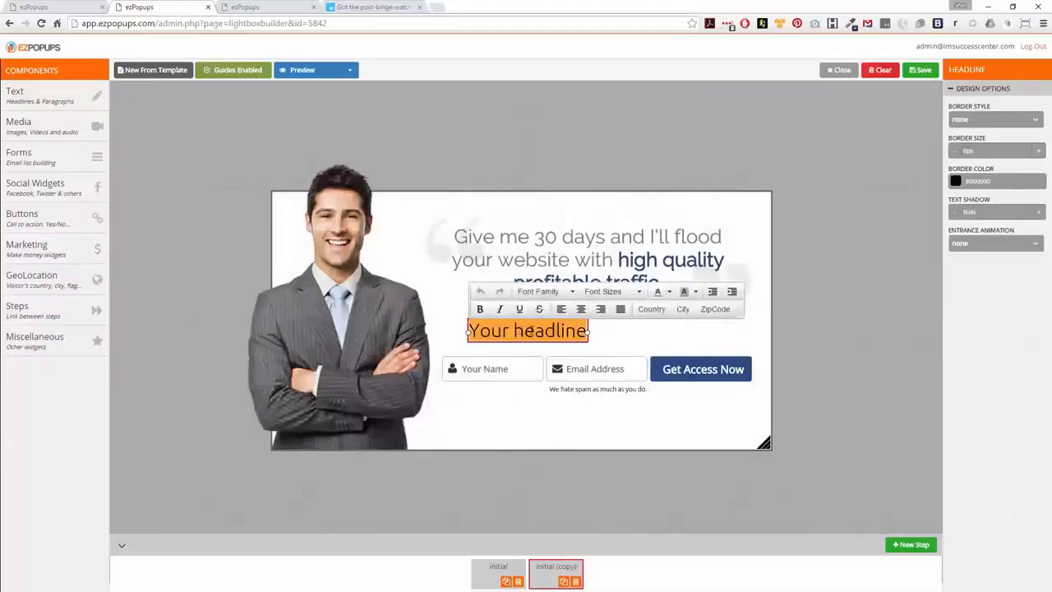
pyautogui.write('Enter your ')
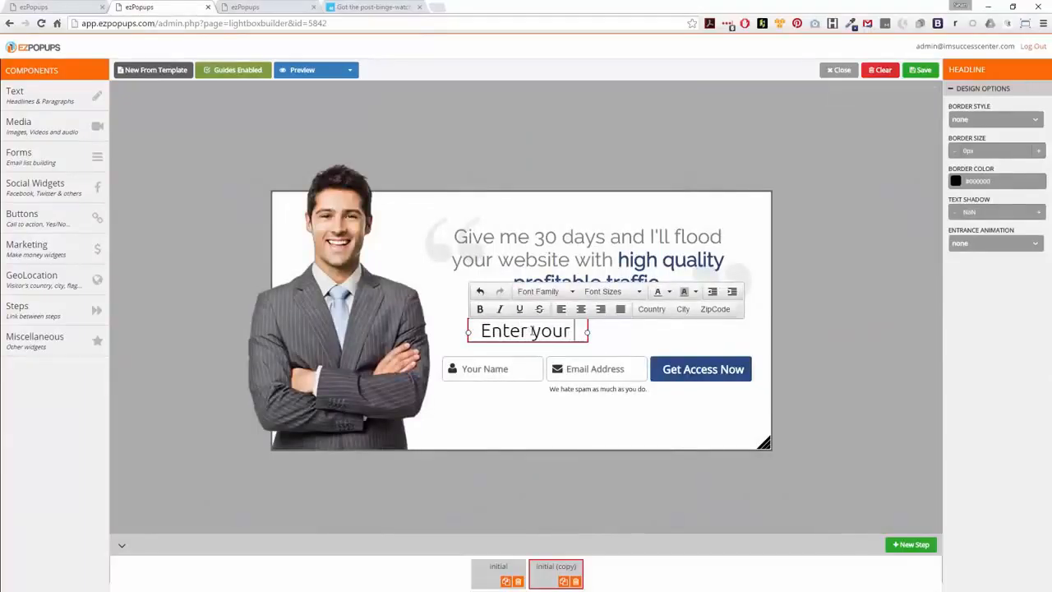
pyautogui.write('name')
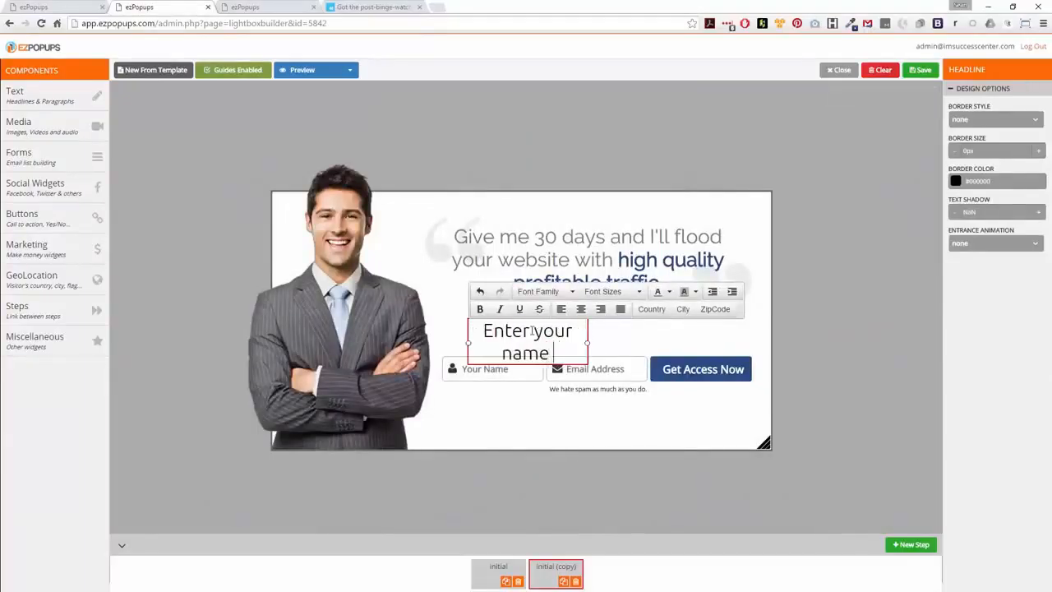
pyautogui.write(' and email now')
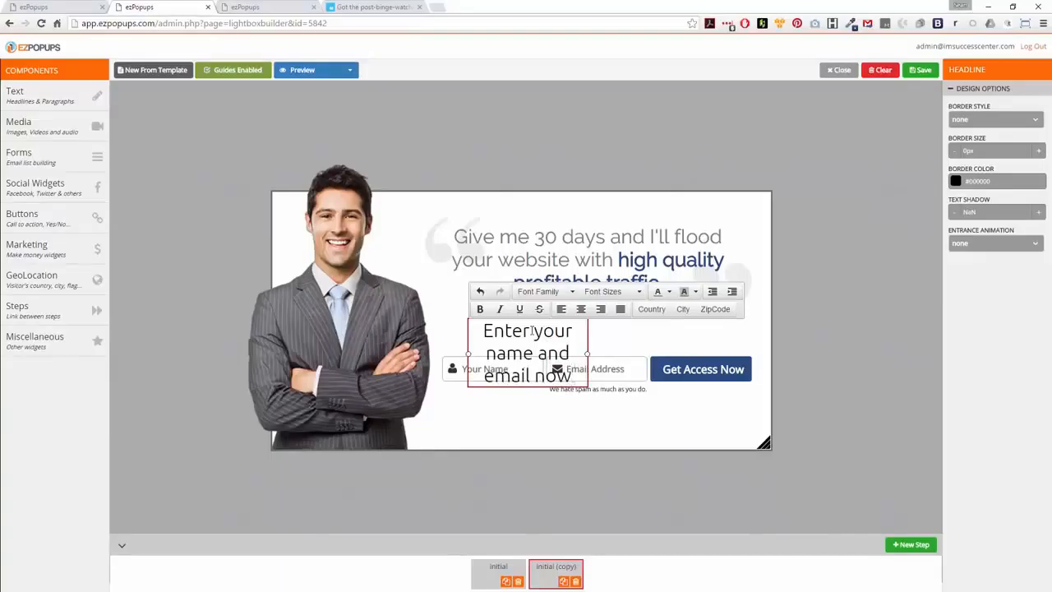
pyautogui.write(' to download')
# Step: Widen the new headline to about the form's width and move it up, clear of the form fields
pyautogui.moveTo(586, 365); pyautogui.dragTo(720, 365)
pyautogui.click(586, 374)
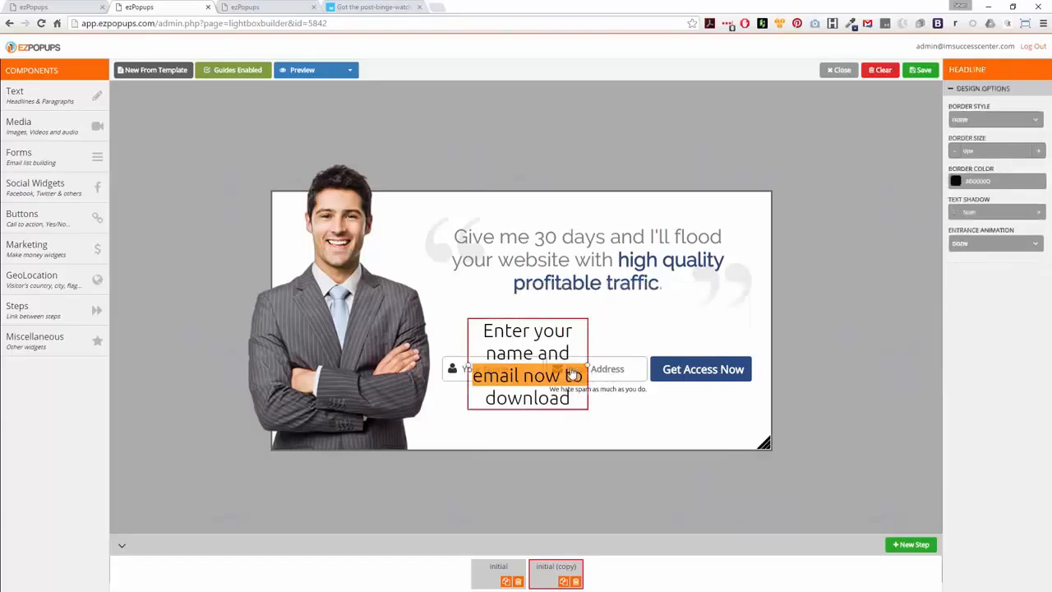
pyautogui.moveTo(589, 365); pyautogui.dragTo(729, 349)
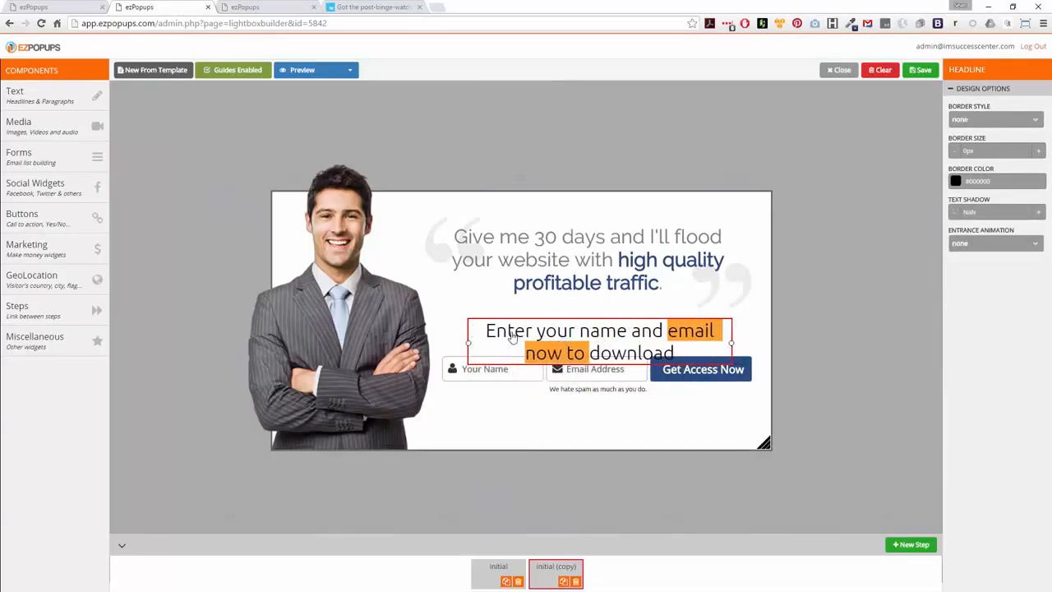
pyautogui.moveTo(559, 330); pyautogui.dragTo(554, 312)
# Step: Set the new headline's font size to 20px and place it just above the opt-in form
pyautogui.tripleClick(598, 331)
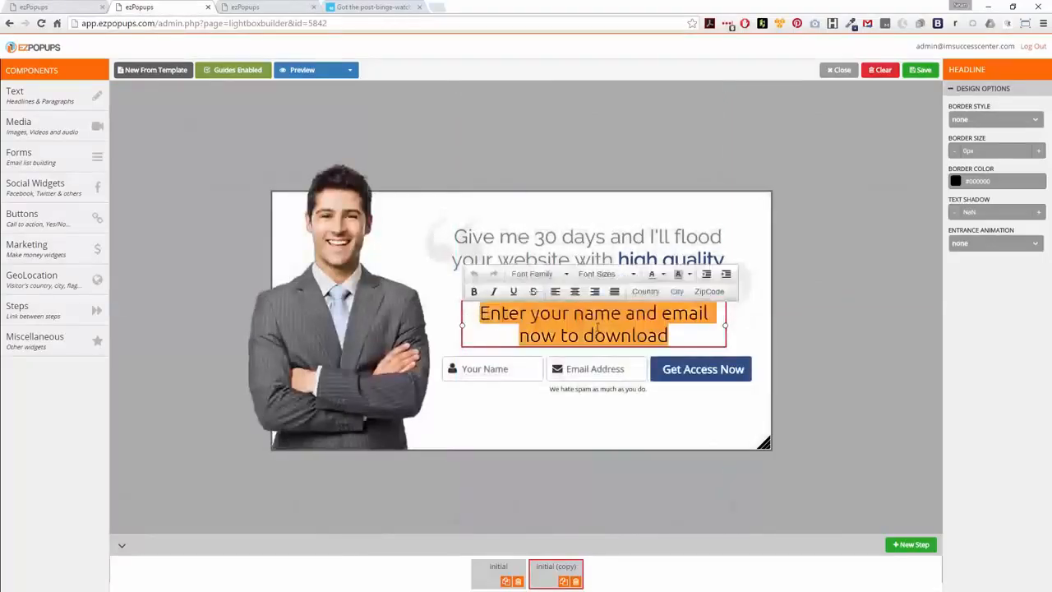
pyautogui.click(632, 274)
pyautogui.click(610, 372)
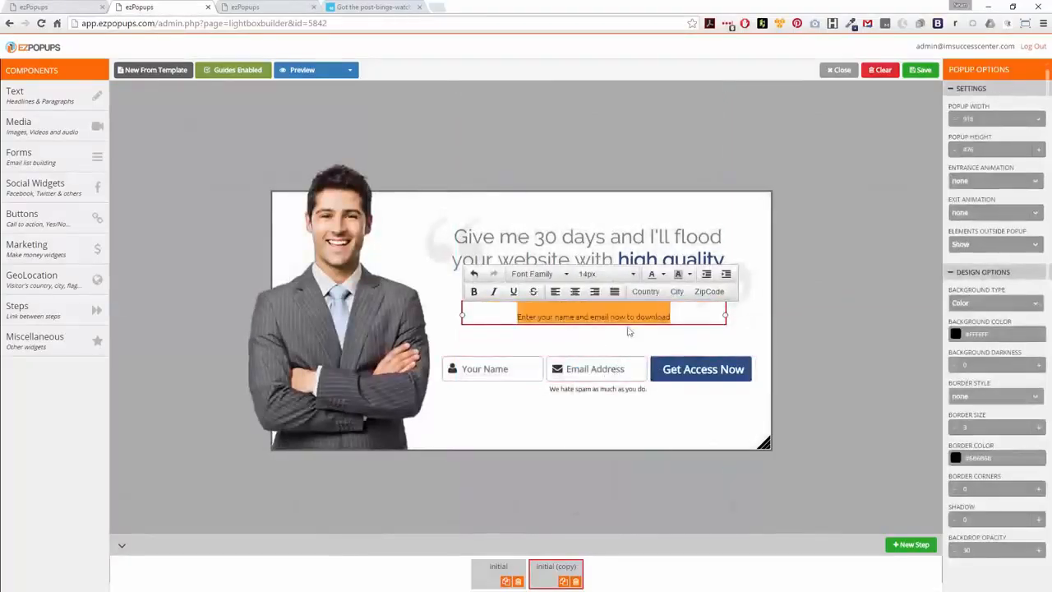
pyautogui.click(632, 275)
pyautogui.click(605, 422)
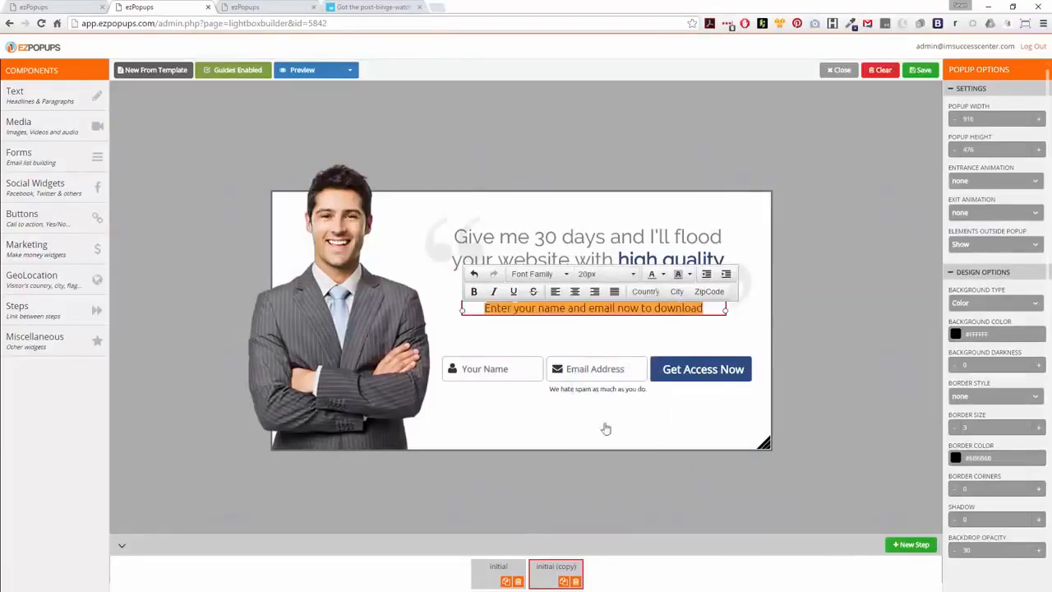
pyautogui.click(617, 314)
pyautogui.moveTo(615, 315); pyautogui.dragTo(599, 339)
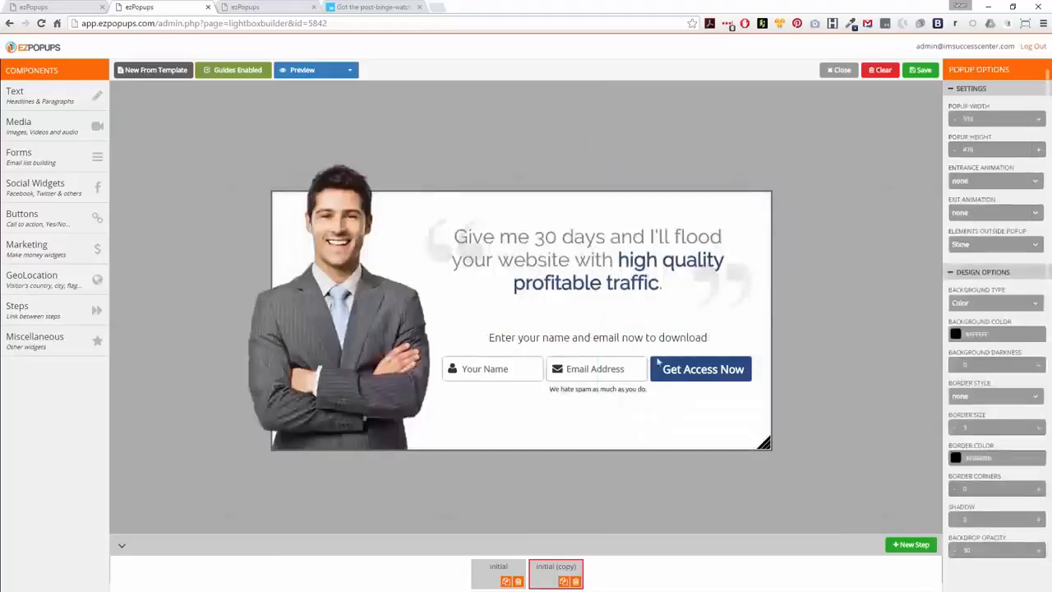
# Step: Rename the copied step "Optin"
pyautogui.rightClick(561, 567)
pyautogui.press('Escape')
pyautogui.doubleClick(547, 568)
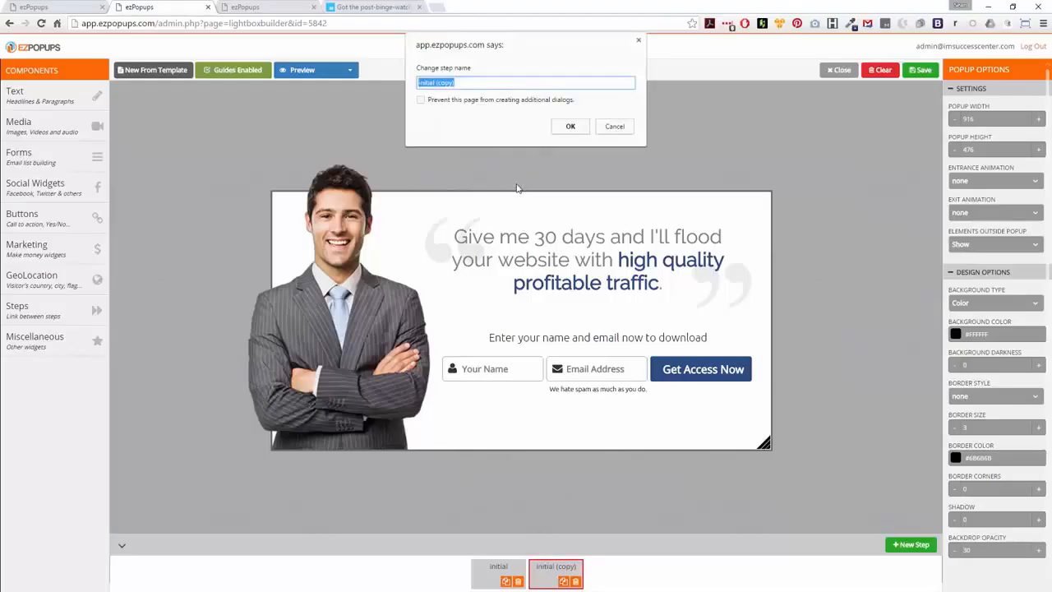
pyautogui.write('Optin')
pyautogui.press('Return')
# Step: Set the background colour of the "Sure" button in the initial step to #2a4b80
pyautogui.click(496, 567)
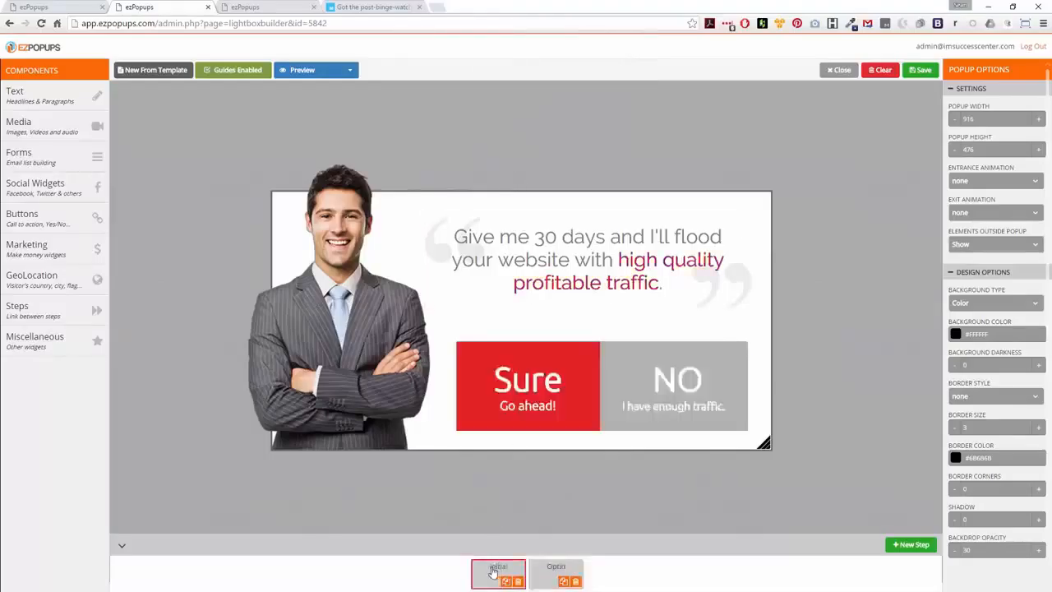
pyautogui.click(528, 386)
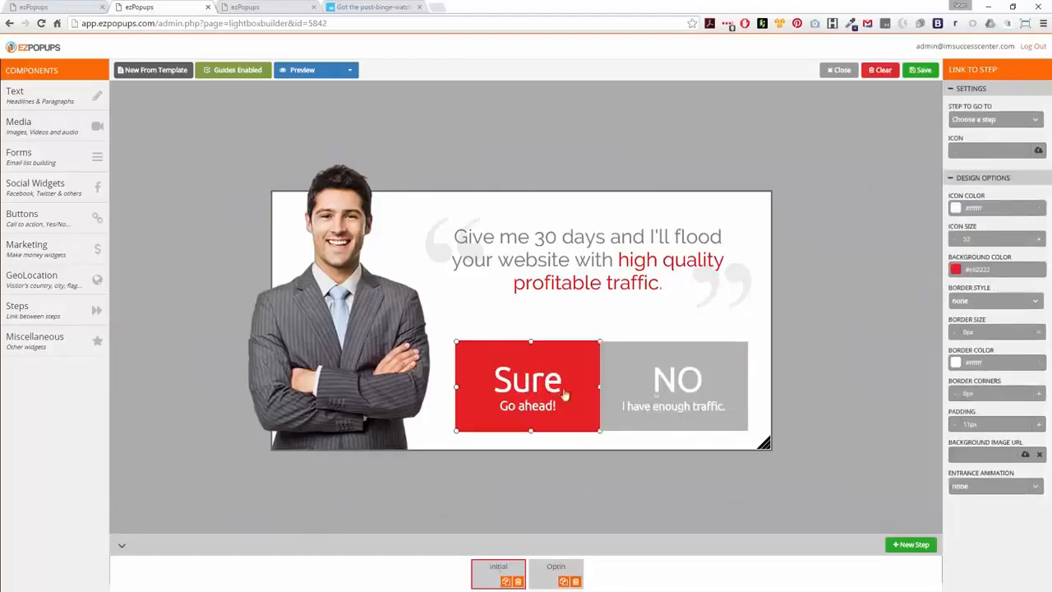
pyautogui.click(980, 270)
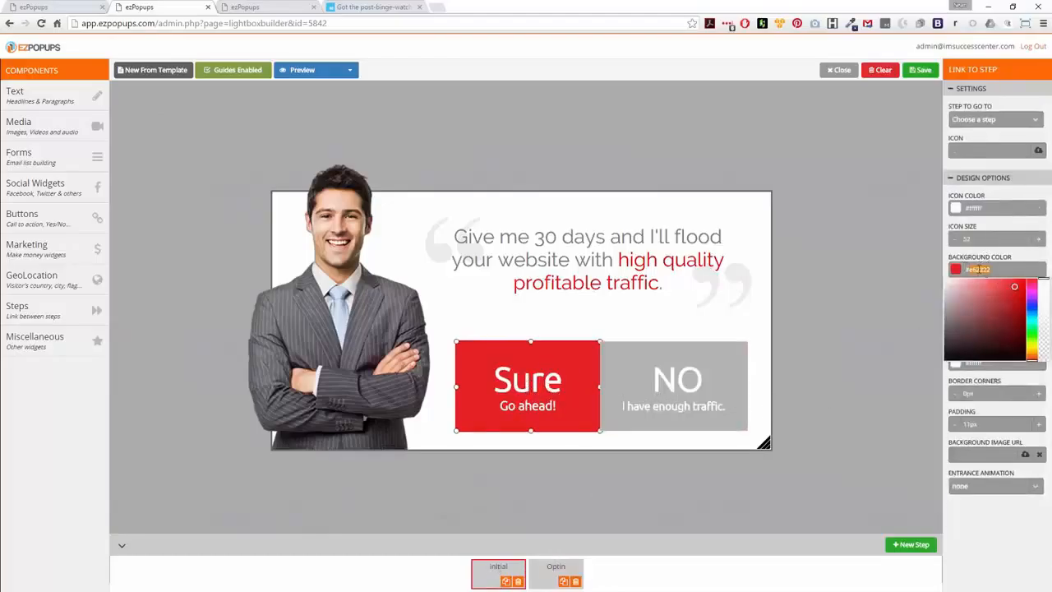
pyautogui.click(1032, 308)
# Step: Make "high quality profitable traffic" in the initial step's headline bold and colour it the same 2a4b80 blue
pyautogui.click(614, 278)
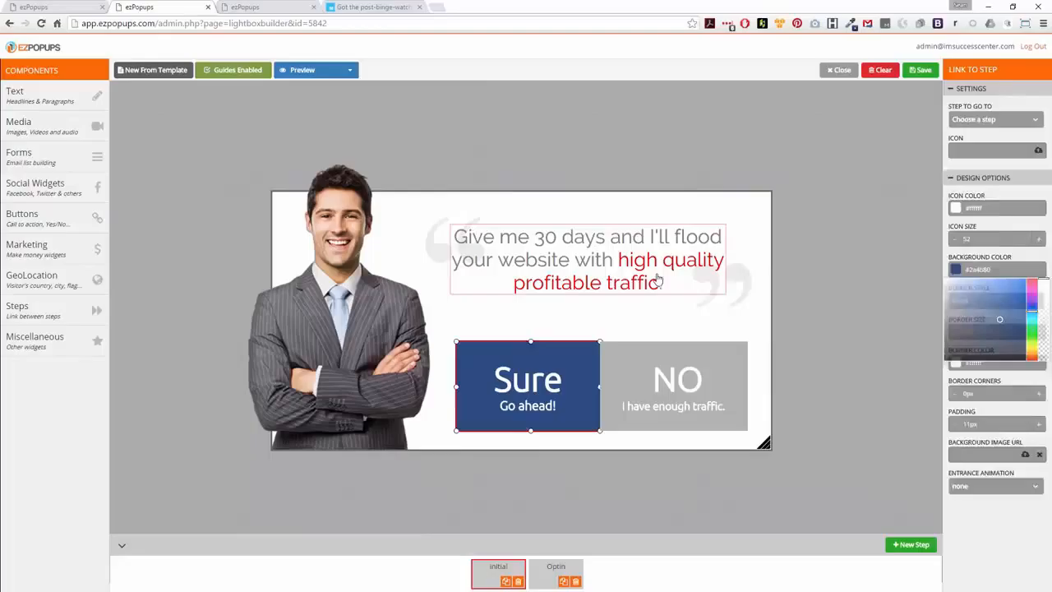
pyautogui.click(613, 278)
pyautogui.moveTo(616, 260); pyautogui.dragTo(659, 283)
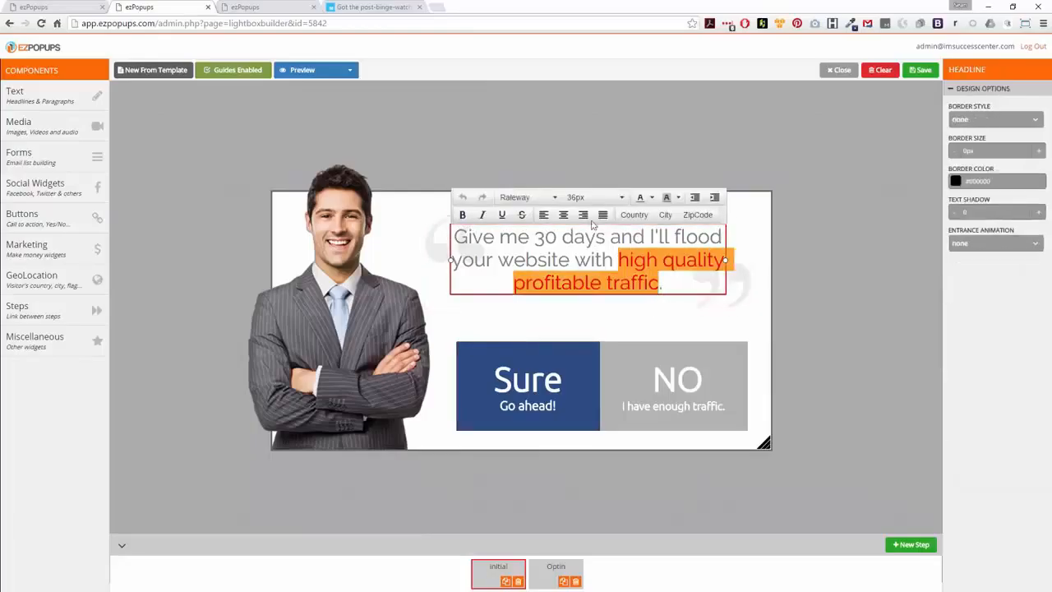
pyautogui.click(464, 215)
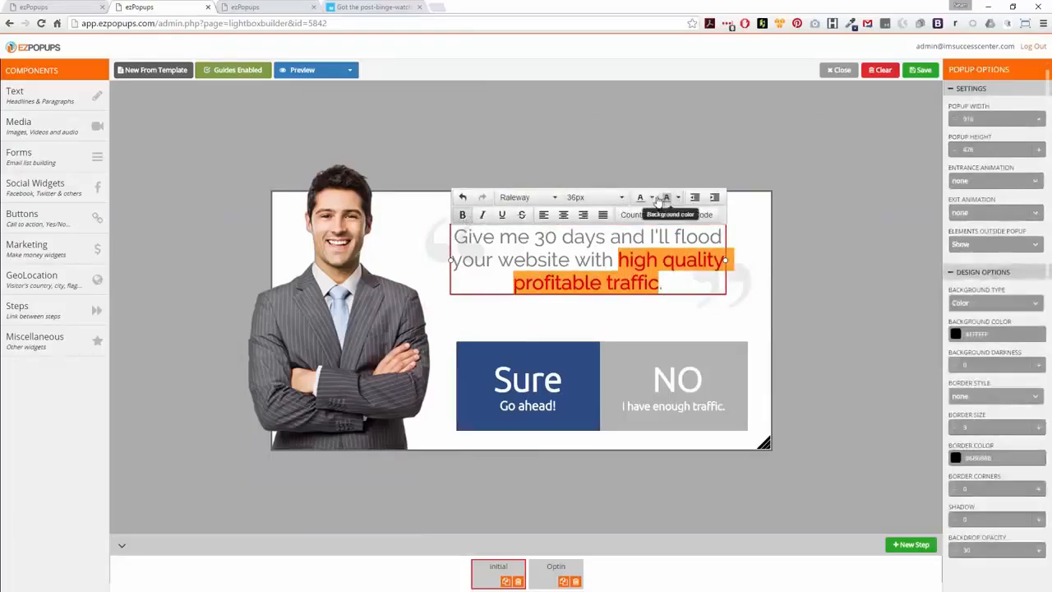
pyautogui.click(659, 201)
pyautogui.click(664, 274)
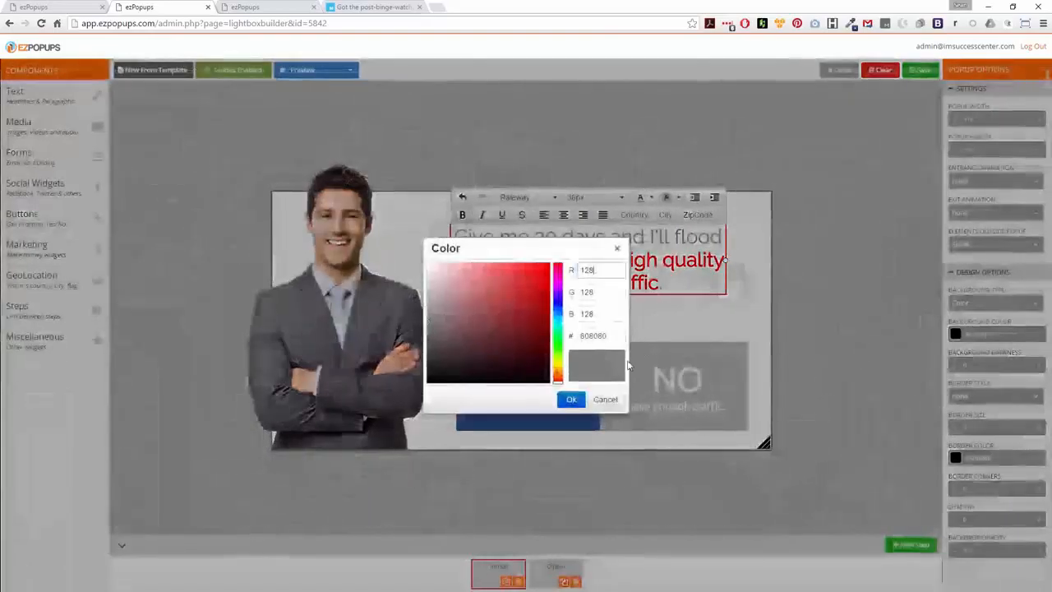
pyautogui.click(571, 400)
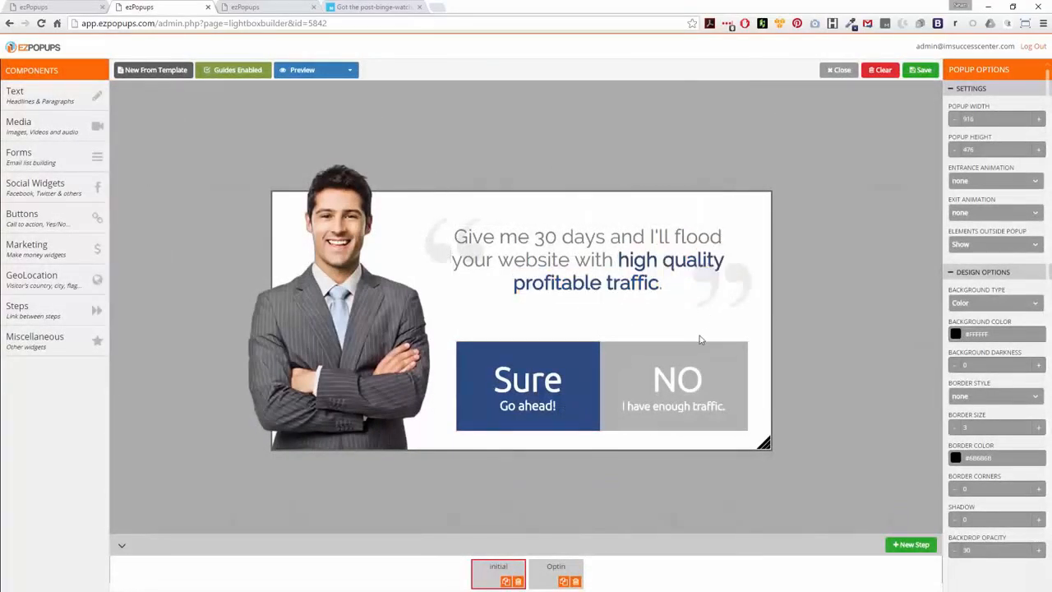
# Step: Link the "Sure" button in the initial step to the Optin step
pyautogui.click(536, 368)
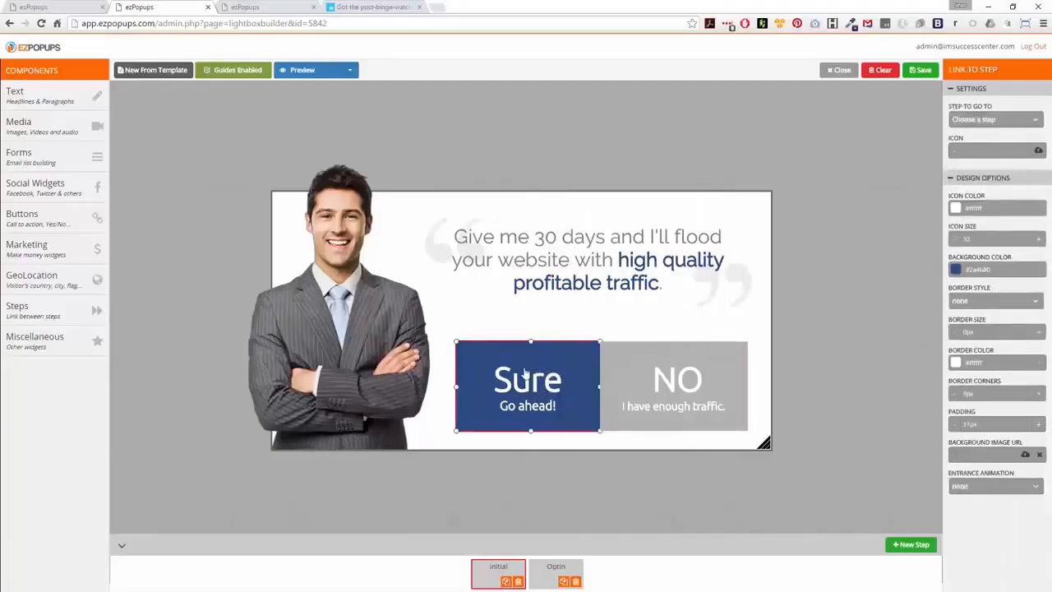
pyautogui.click(997, 120)
pyautogui.click(964, 183)
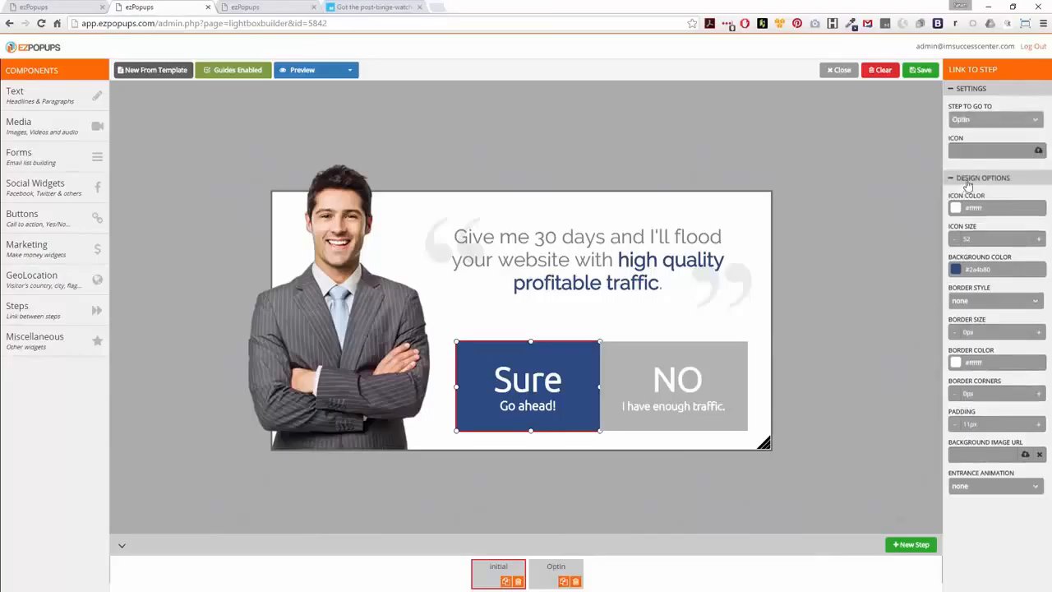
pyautogui.click(840, 206)
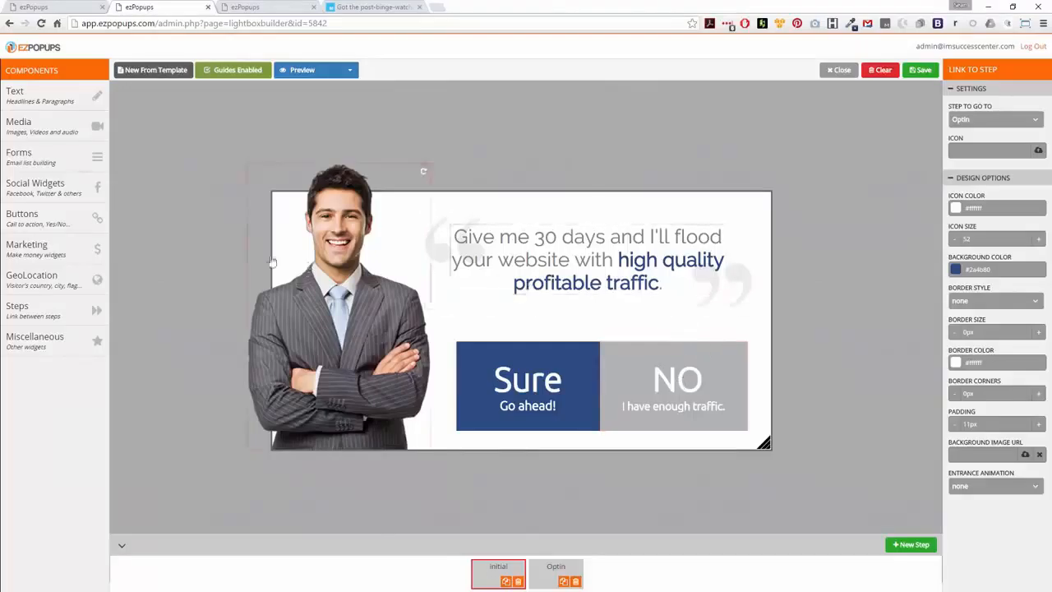
# Step: Add a Facebook Like button to the Optin step and position it below the opt-in form
pyautogui.click(72, 189)
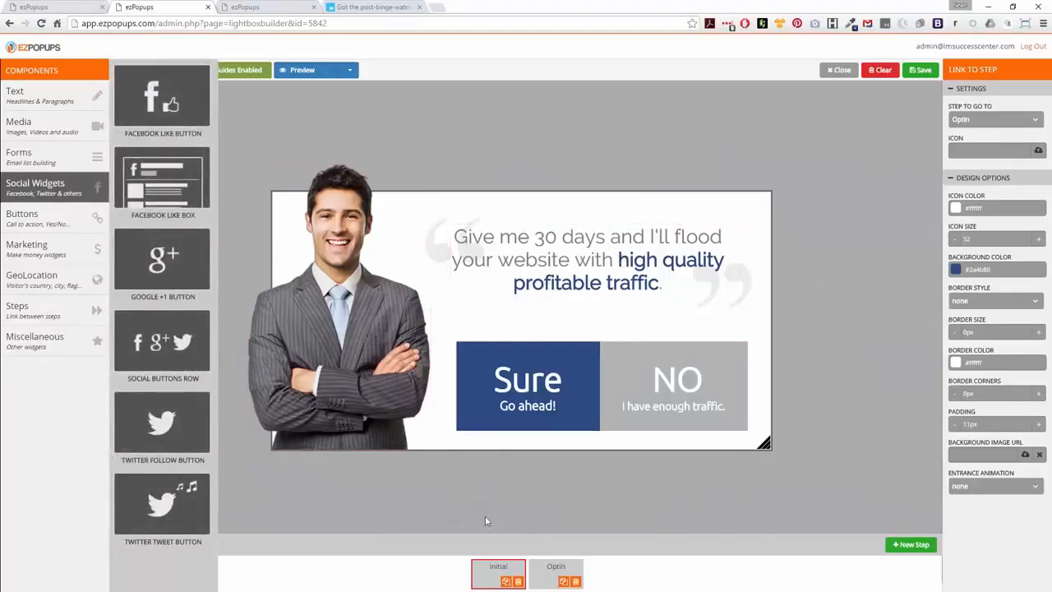
pyautogui.click(550, 576)
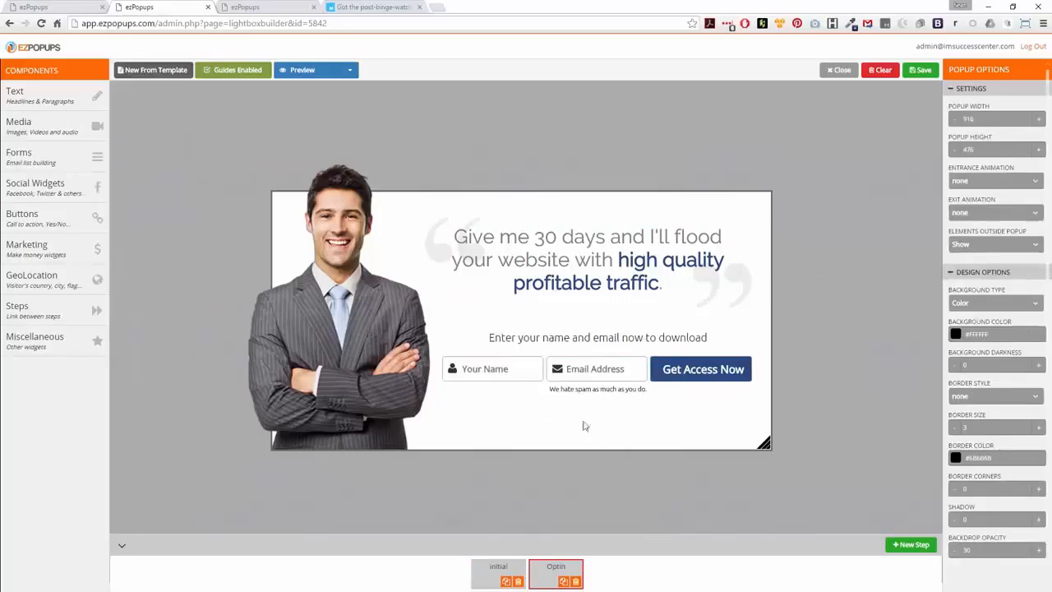
pyautogui.click(41, 186)
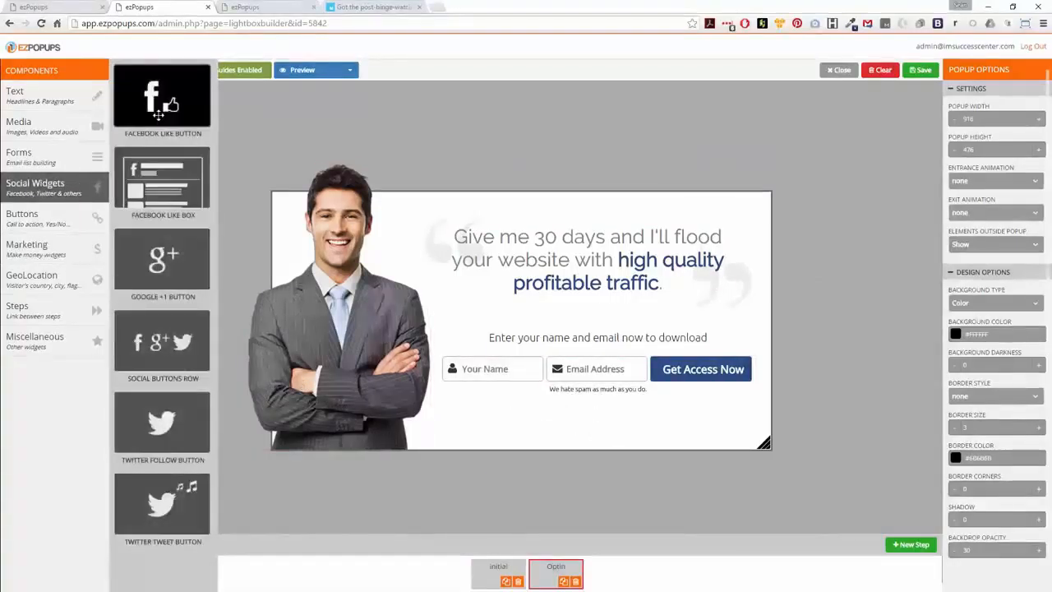
pyautogui.moveTo(158, 115); pyautogui.dragTo(564, 442)
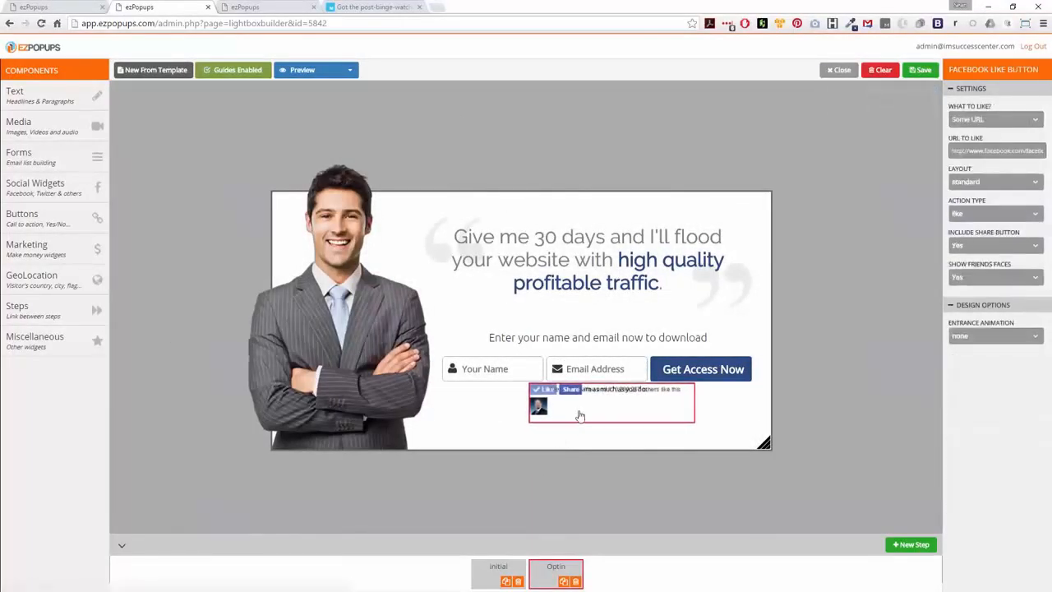
pyautogui.moveTo(557, 433); pyautogui.dragTo(562, 433)
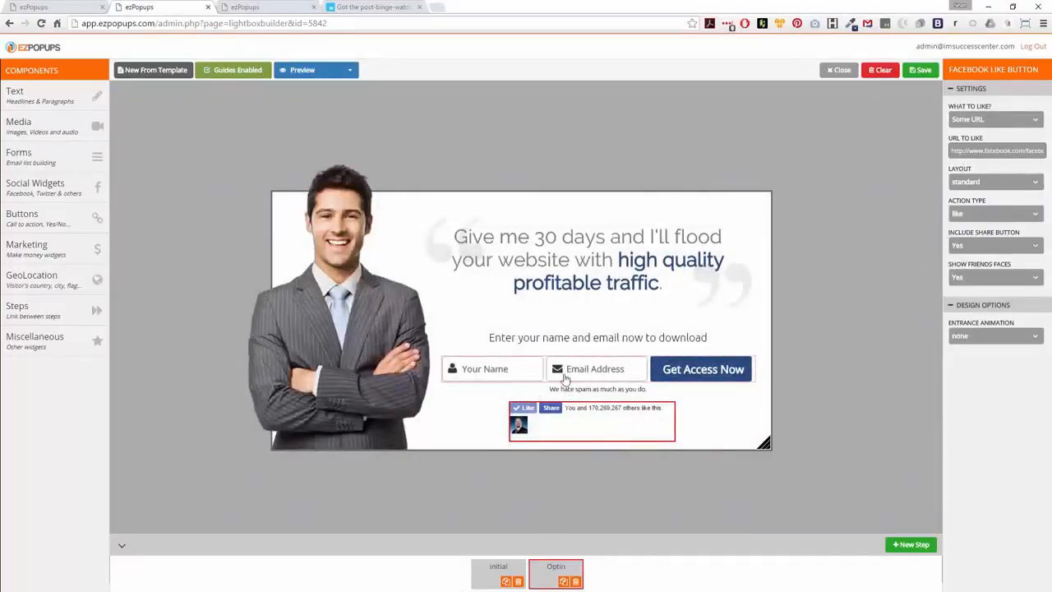
# Step: Delete the Facebook Like button from the Optin step
pyautogui.rightClick(599, 425)
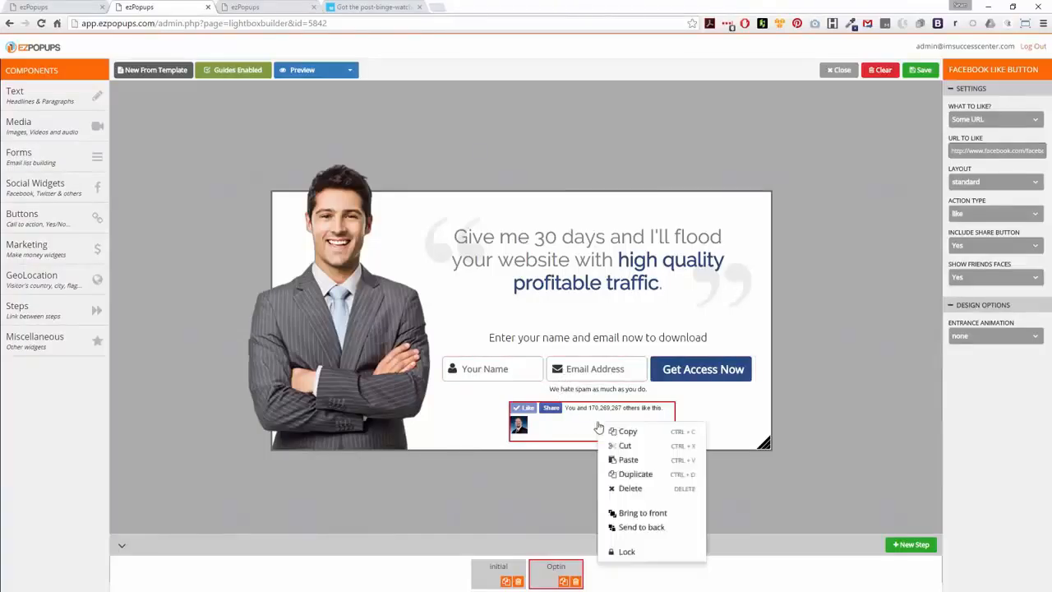
pyautogui.click(630, 489)
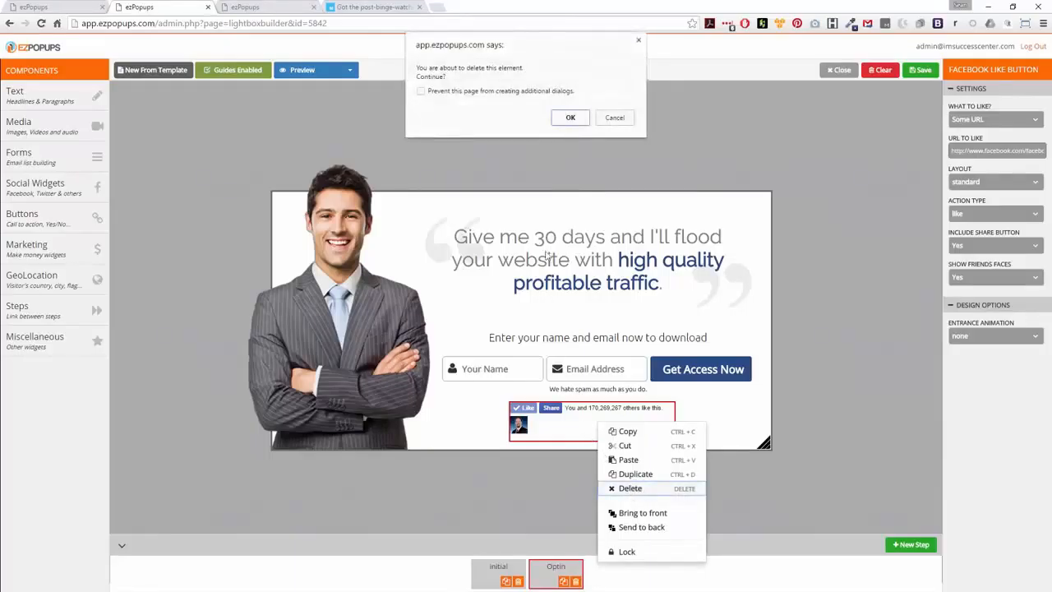
pyautogui.click(579, 125)
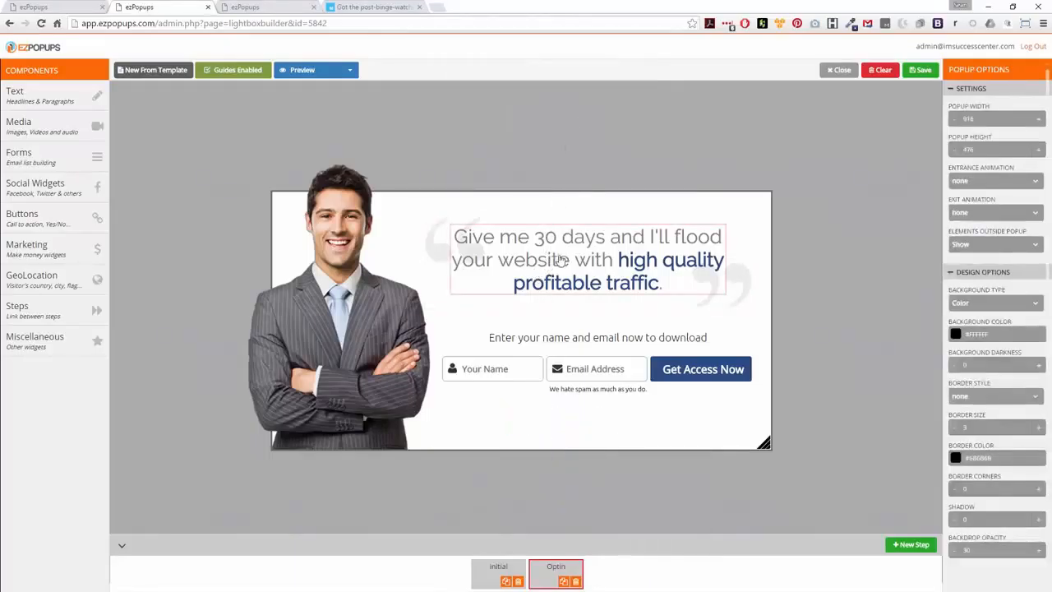
# Step: Move the headline in the Optin step away and realign it with the position of the initial step's headline
pyautogui.moveTo(558, 263); pyautogui.dragTo(492, 307)
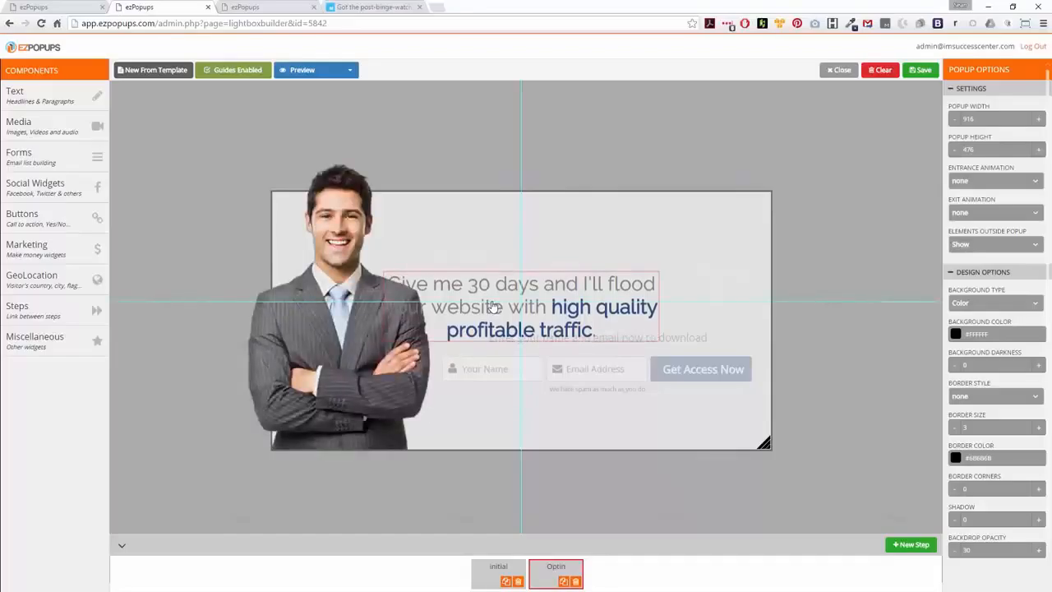
pyautogui.moveTo(492, 307); pyautogui.dragTo(571, 264)
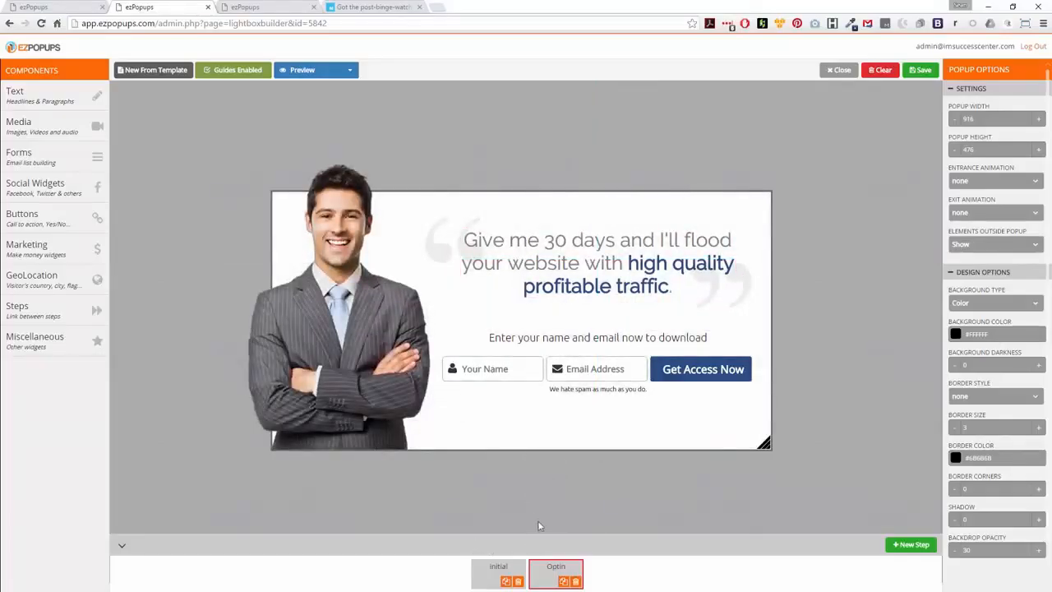
pyautogui.click(493, 568)
pyautogui.click(546, 570)
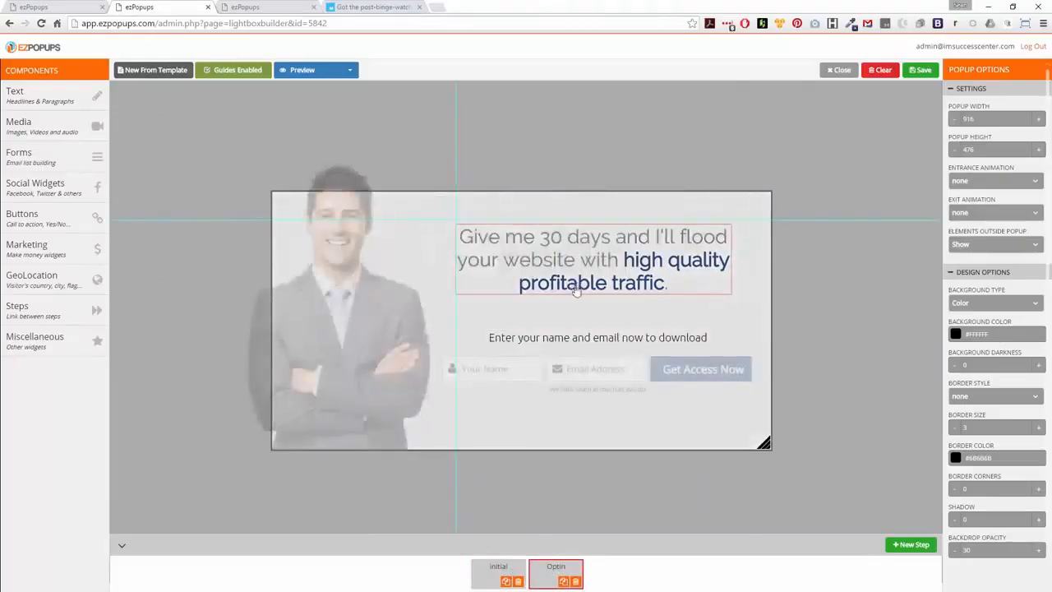
pyautogui.click(485, 570)
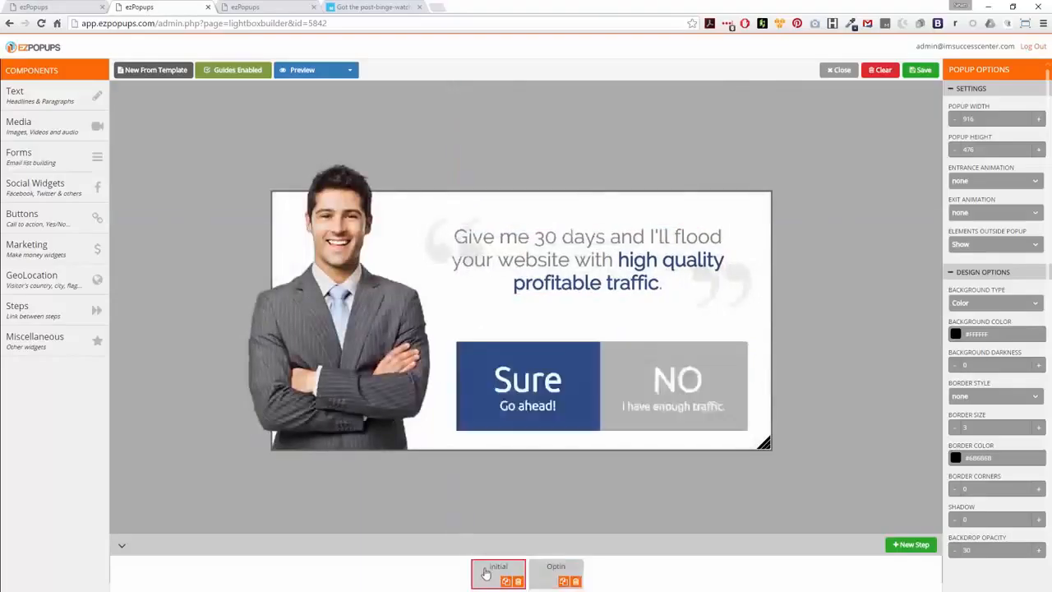
pyautogui.click(555, 566)
pyautogui.moveTo(571, 270); pyautogui.dragTo(568, 269)
pyautogui.click(498, 569)
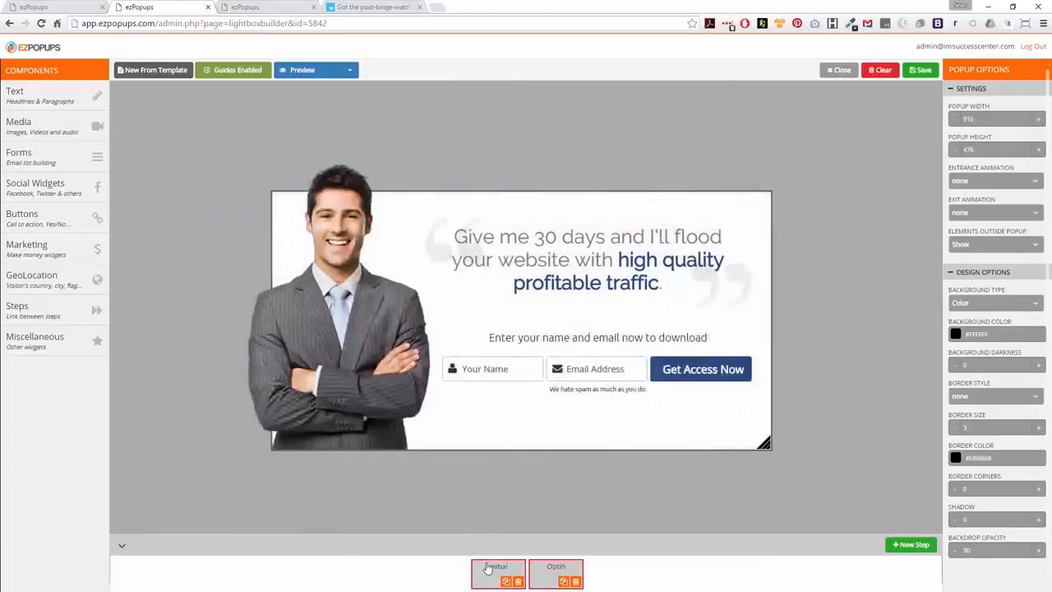
pyautogui.click(554, 568)
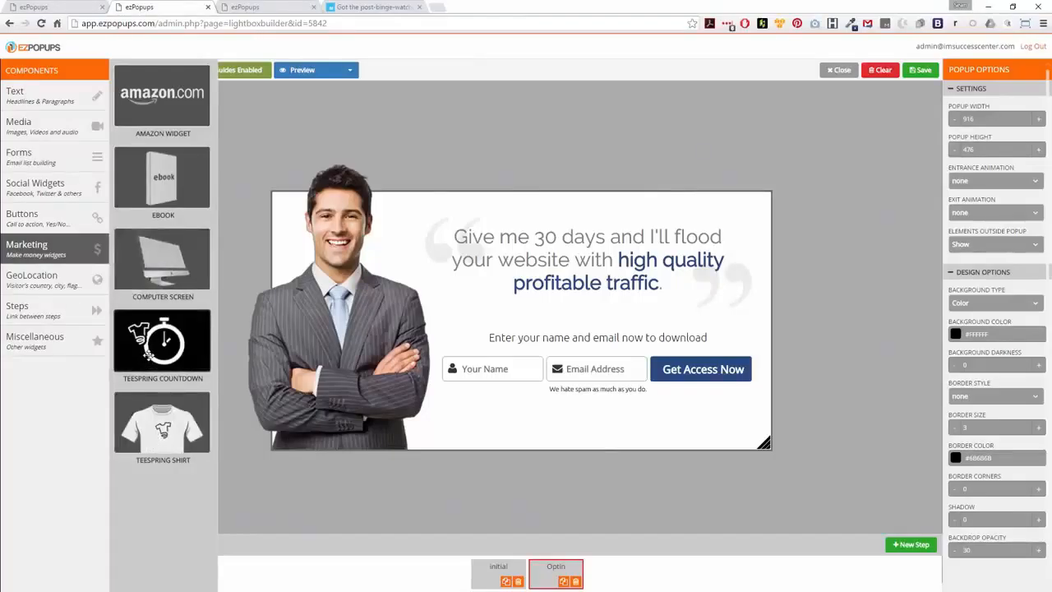
# Step: Add a percentage widget to the Optin step and narrow it to the width of the text area beside the man
pyautogui.moveTo(36, 217)
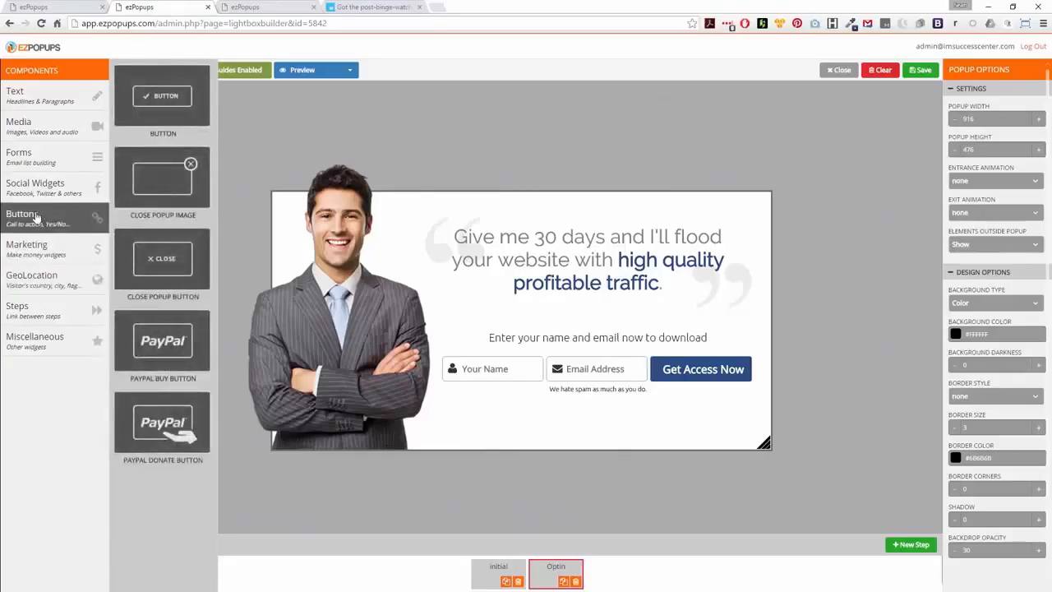
pyautogui.moveTo(29, 187)
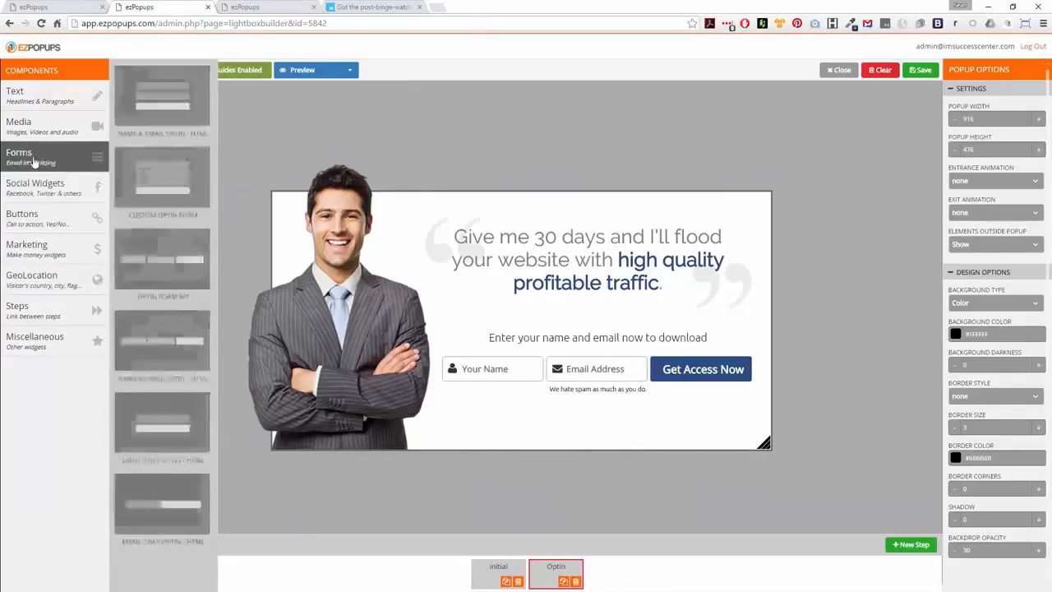
pyautogui.moveTo(32, 134)
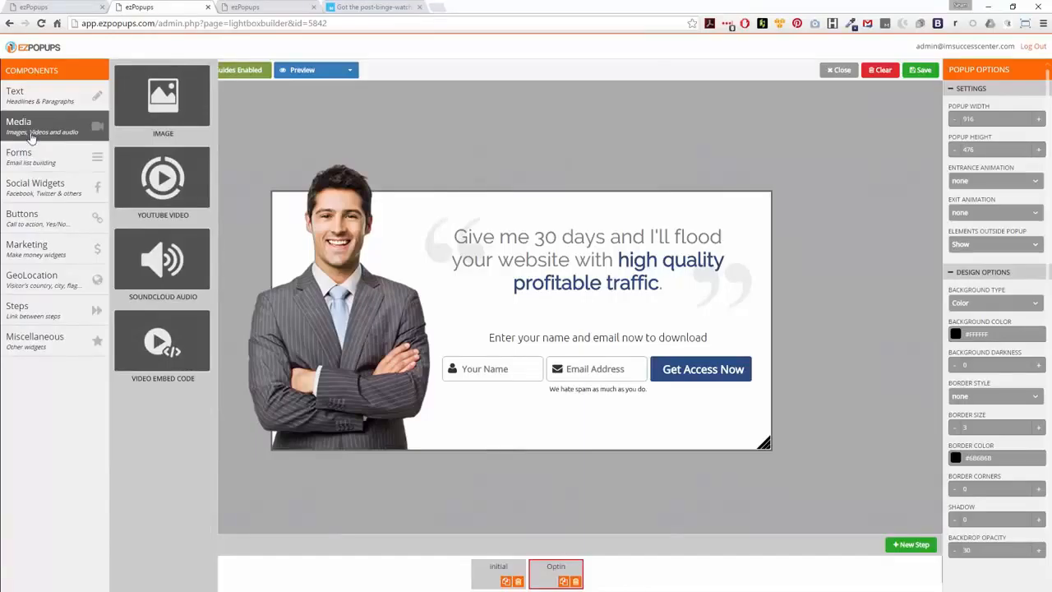
pyautogui.click(20, 317)
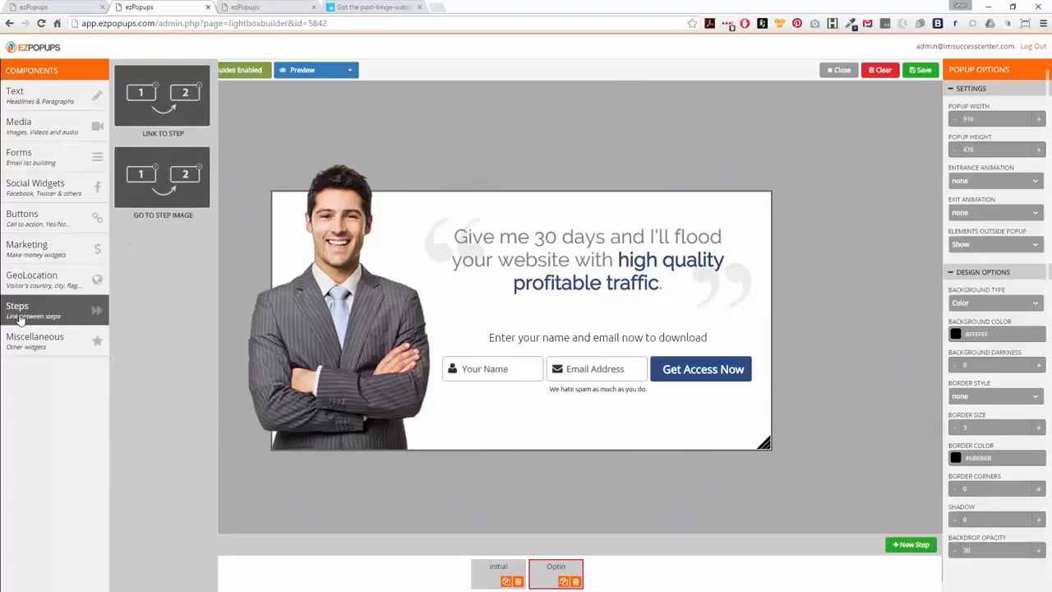
pyautogui.click(27, 339)
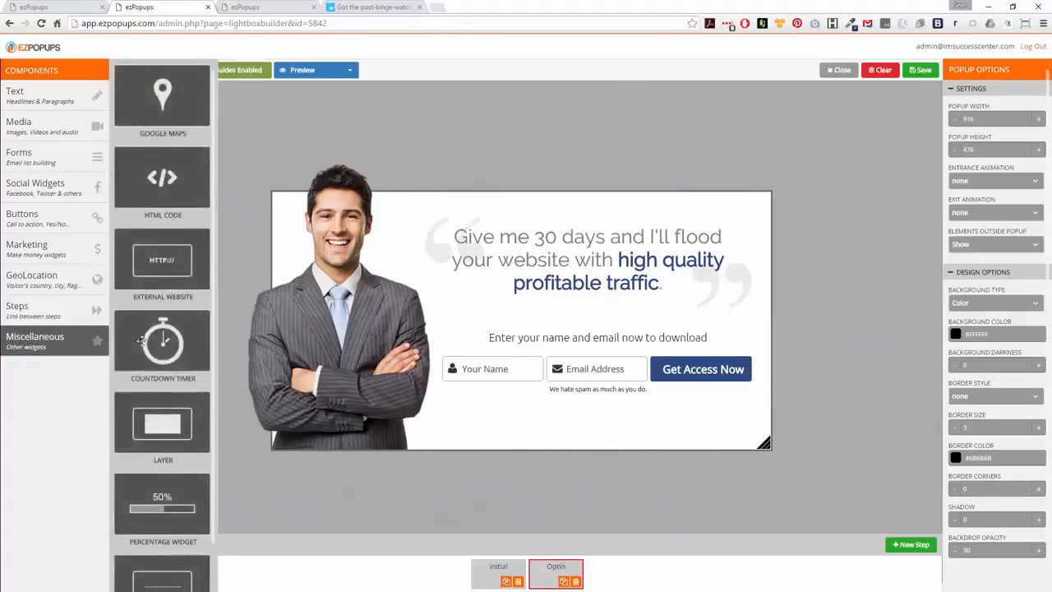
pyautogui.scroll(-1, 151, 338)
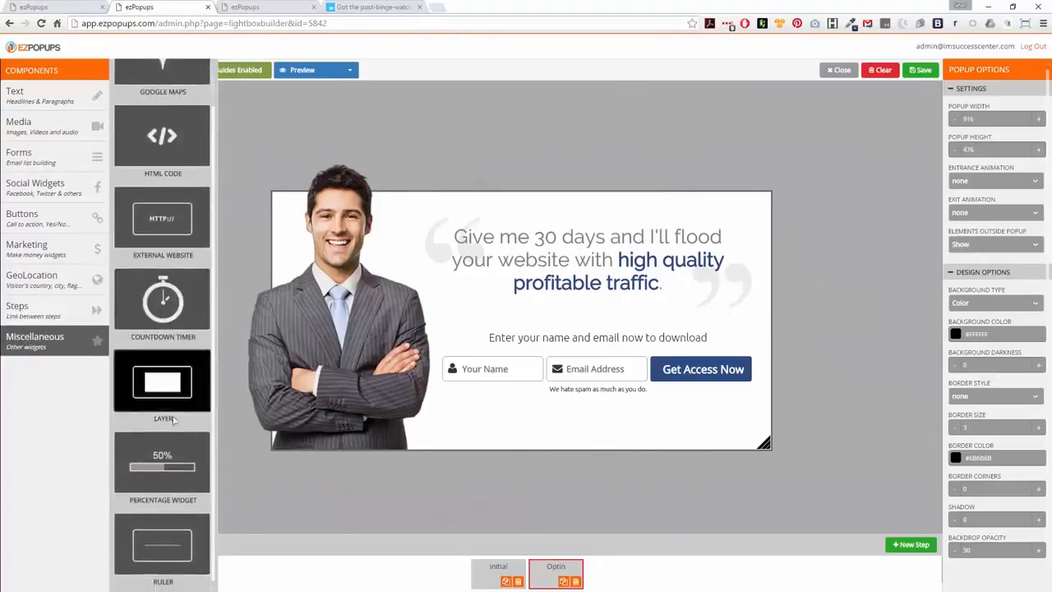
pyautogui.moveTo(177, 467); pyautogui.dragTo(536, 297)
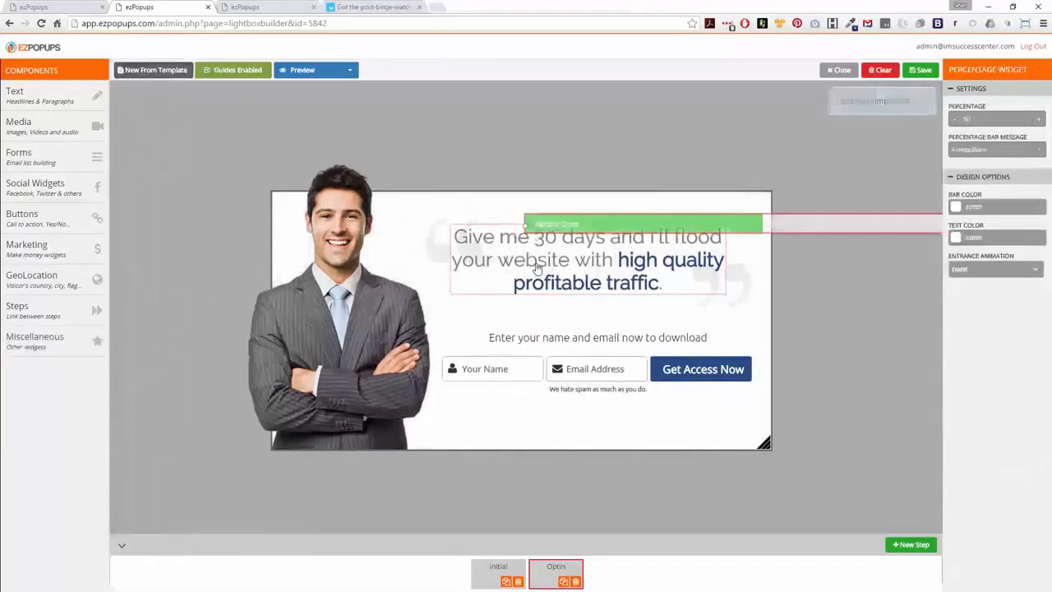
pyautogui.moveTo(596, 215); pyautogui.dragTo(336, 220)
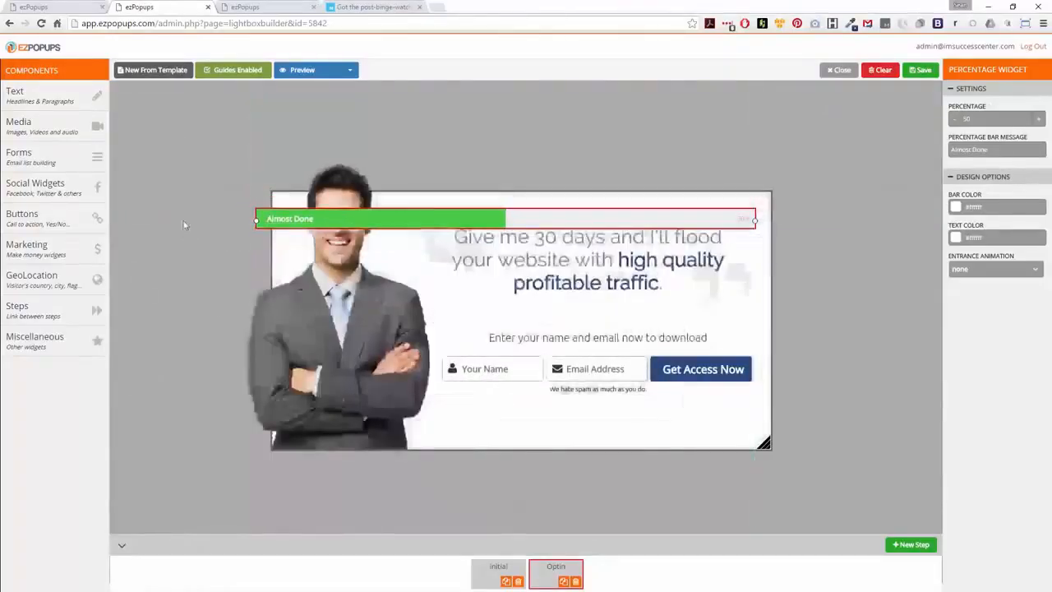
pyautogui.moveTo(253, 226); pyautogui.dragTo(449, 217)
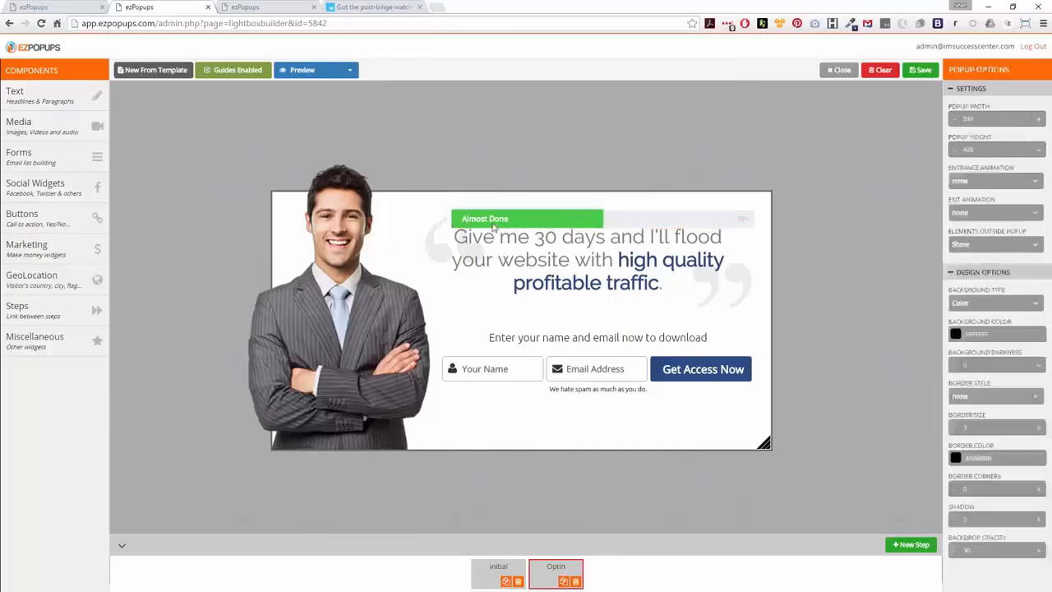
# Step: Move the opt-in form lower and place the percentage widget between "Enter your name and email now to download" and the form
pyautogui.moveTo(541, 222); pyautogui.dragTo(541, 321)
pyautogui.moveTo(532, 376); pyautogui.dragTo(532, 398)
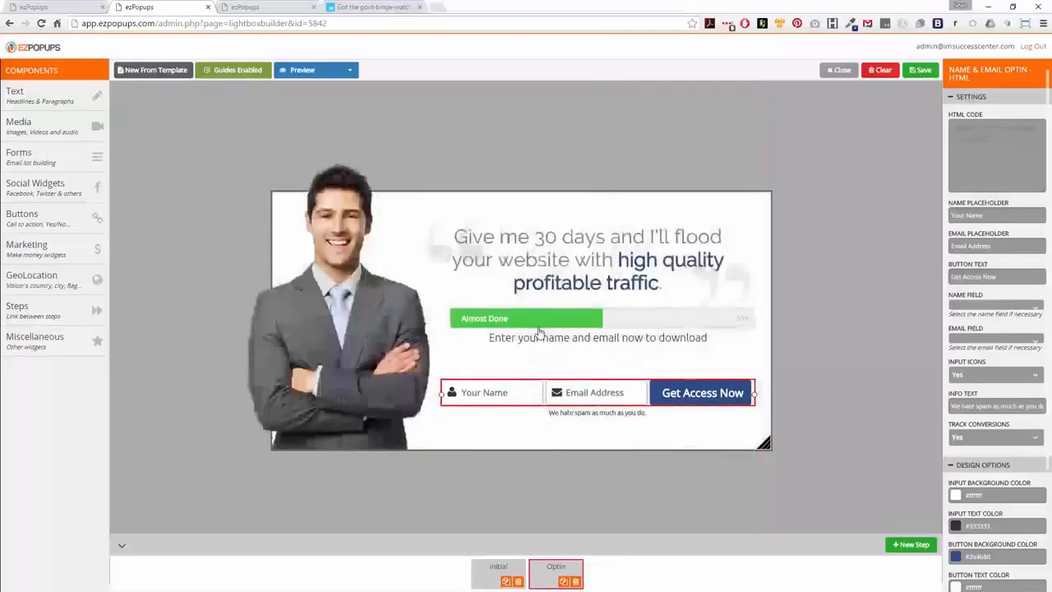
pyautogui.click(534, 327)
pyautogui.moveTo(535, 328); pyautogui.dragTo(573, 368)
pyautogui.click(811, 339)
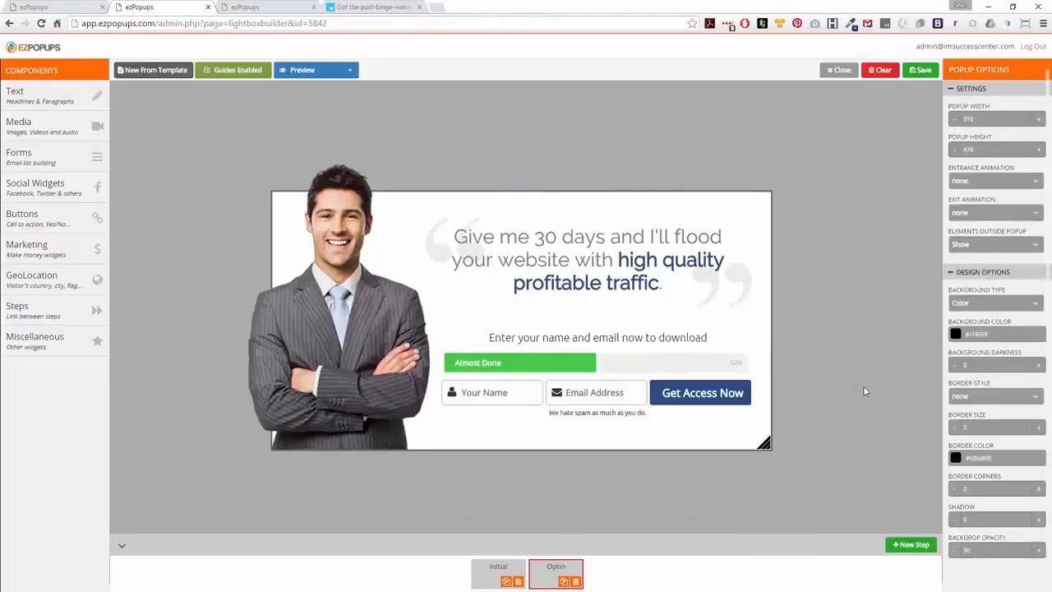
# Step: Delete the percentage widget from the Optin step and move the opt-in form back up towards the text above it
pyautogui.click(591, 363)
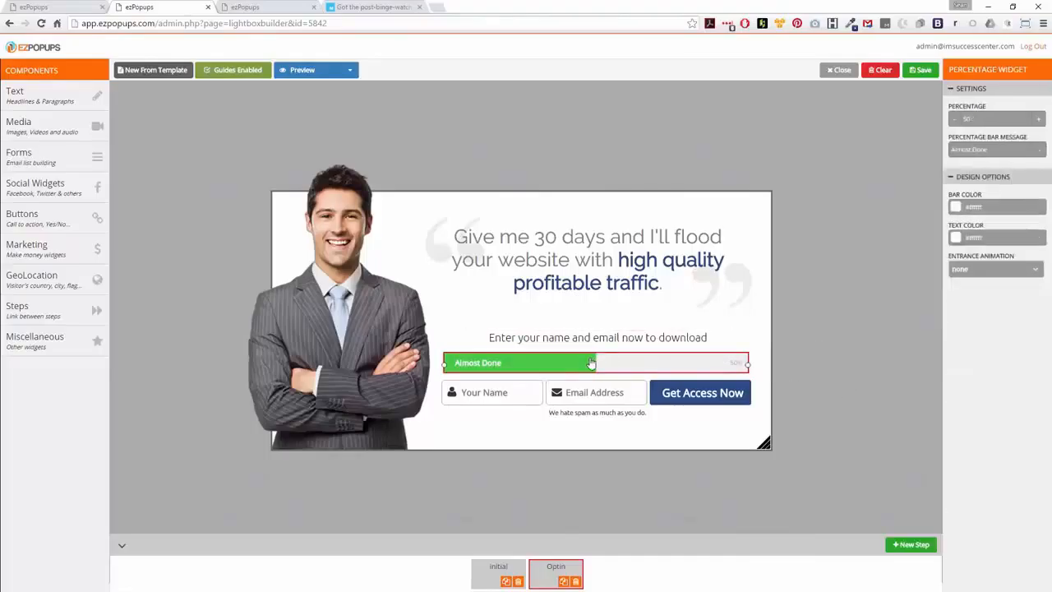
pyautogui.rightClick(635, 367)
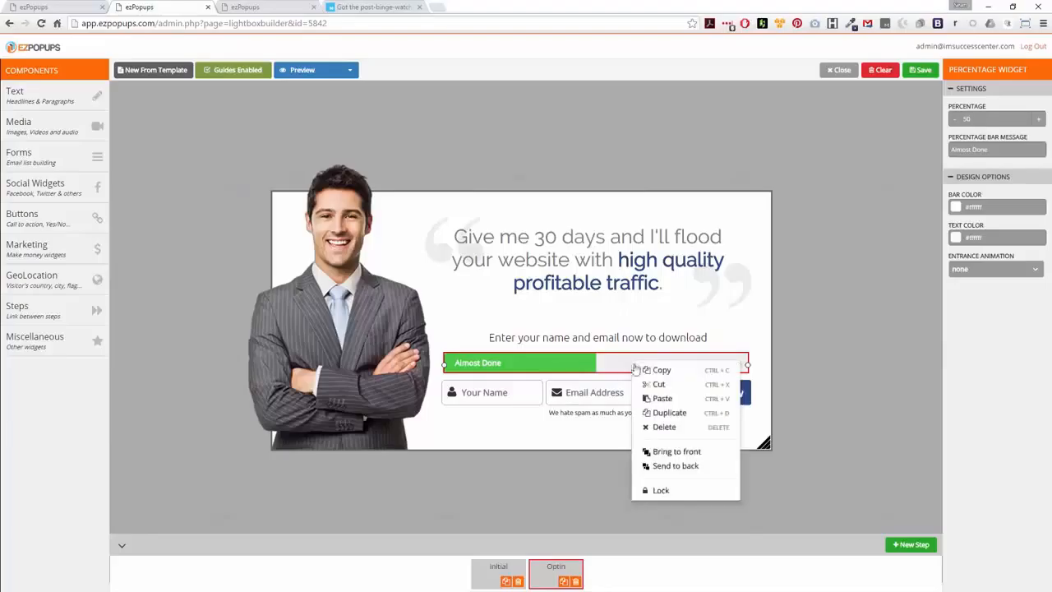
pyautogui.click(665, 426)
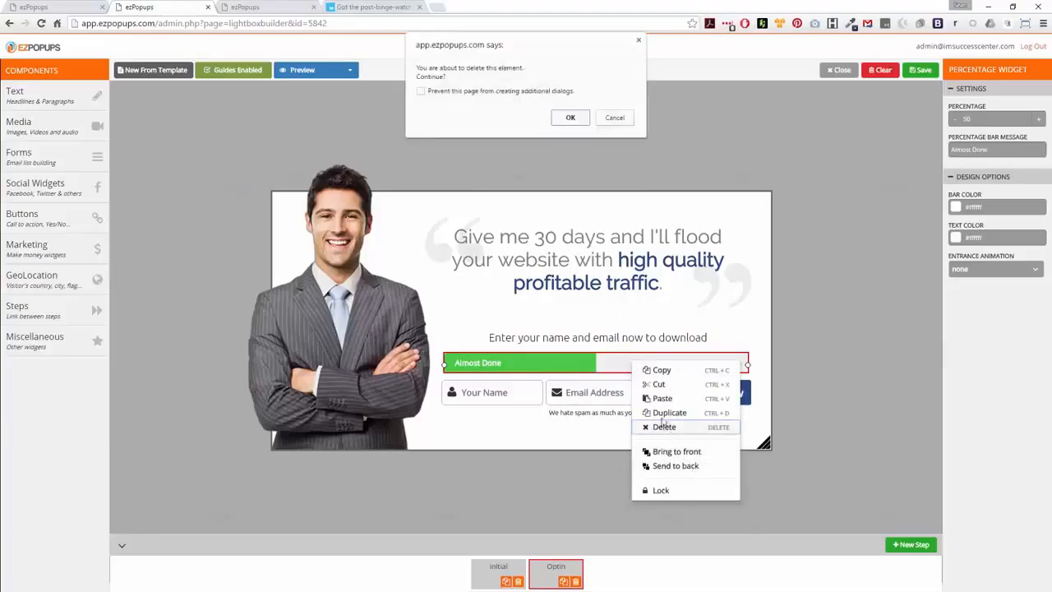
pyautogui.click(572, 120)
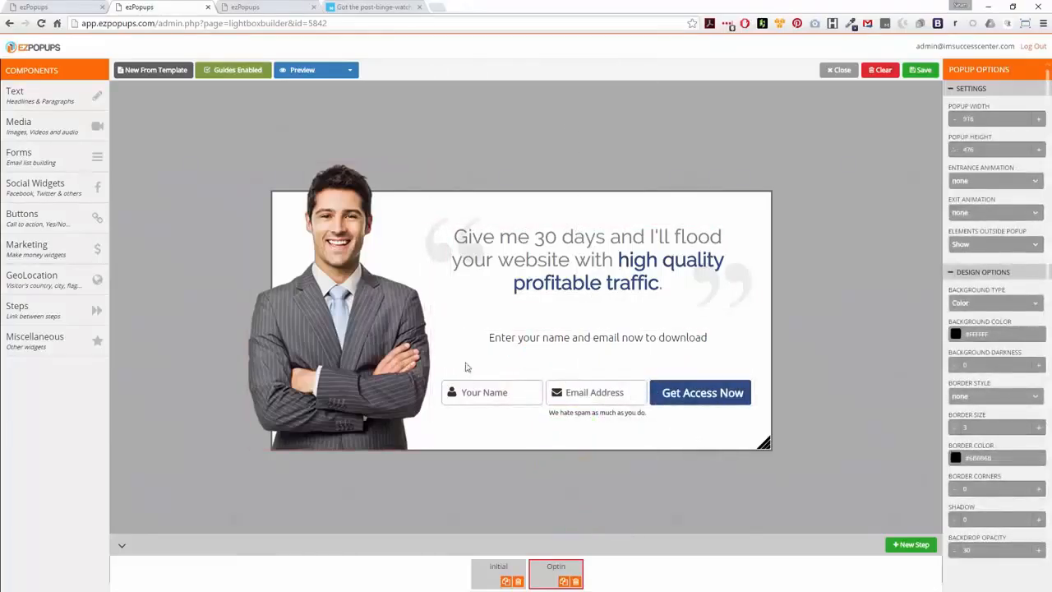
pyautogui.moveTo(535, 390); pyautogui.dragTo(527, 383)
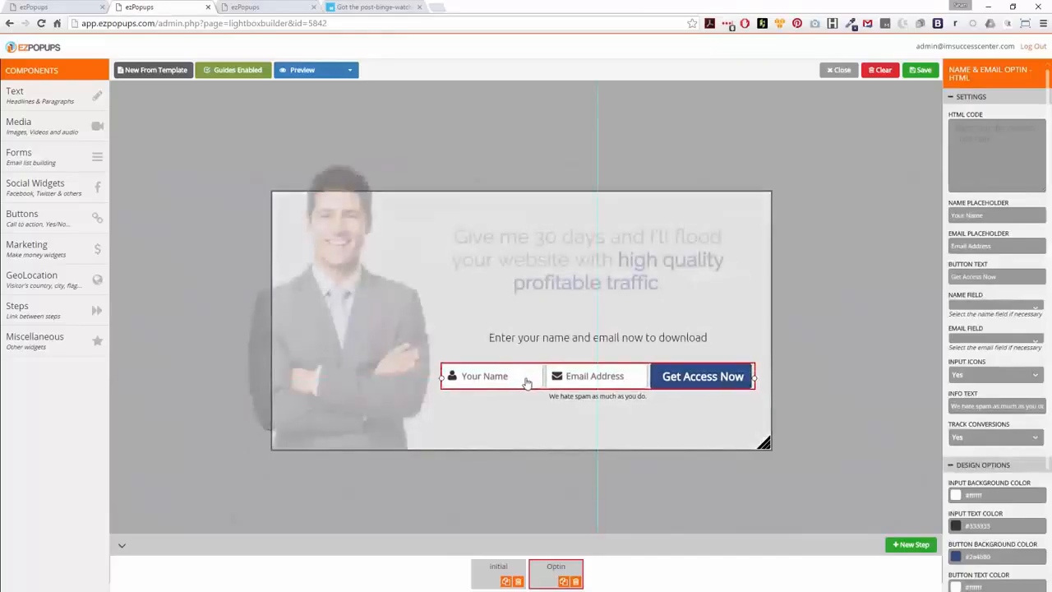
pyautogui.click(812, 337)
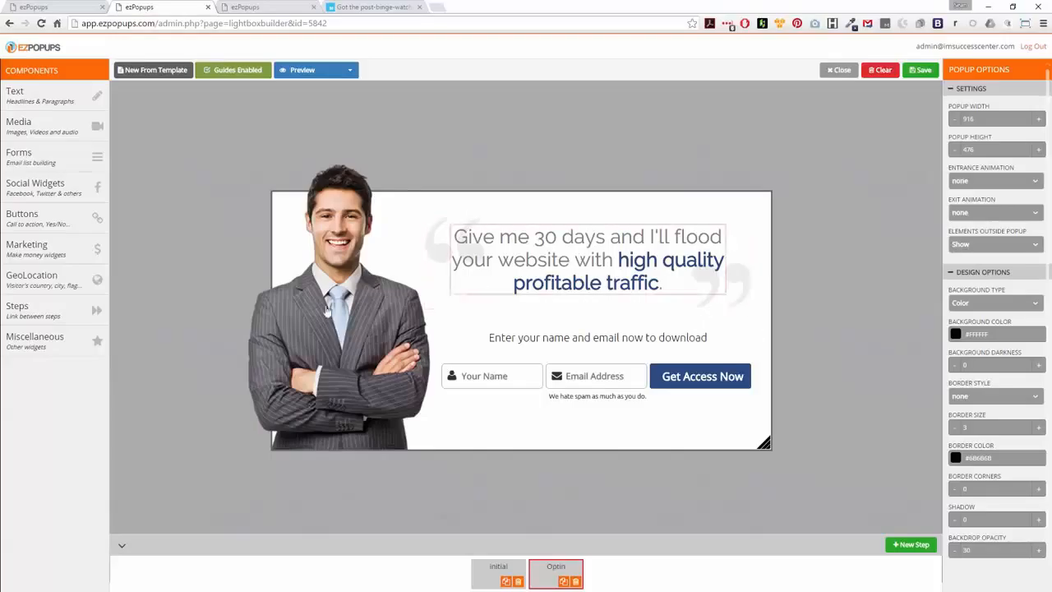
pyautogui.click(31, 343)
pyautogui.scroll(-1, 160, 362)
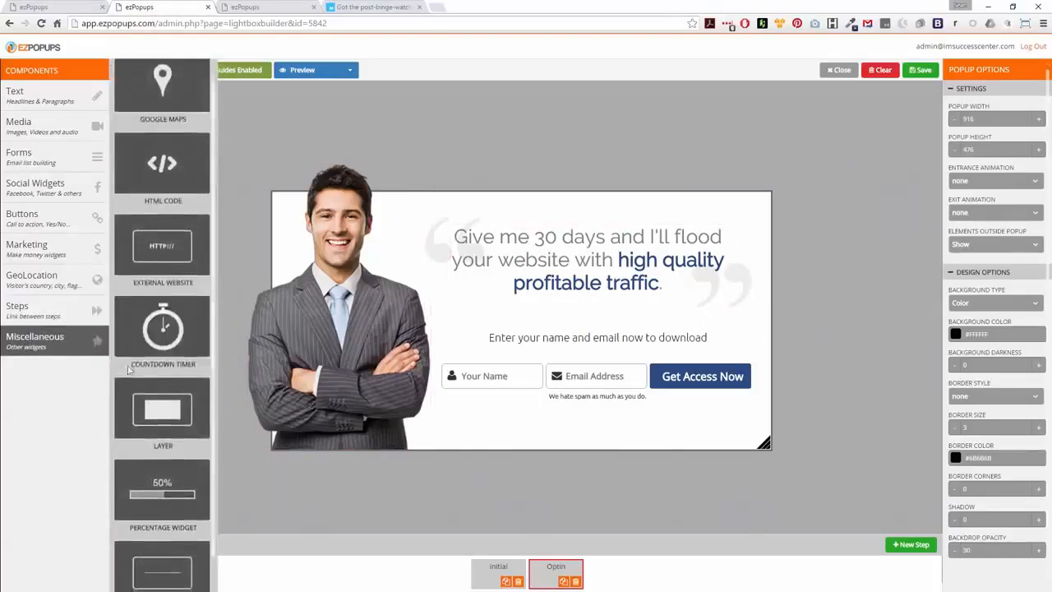
pyautogui.scroll(1, 156, 362)
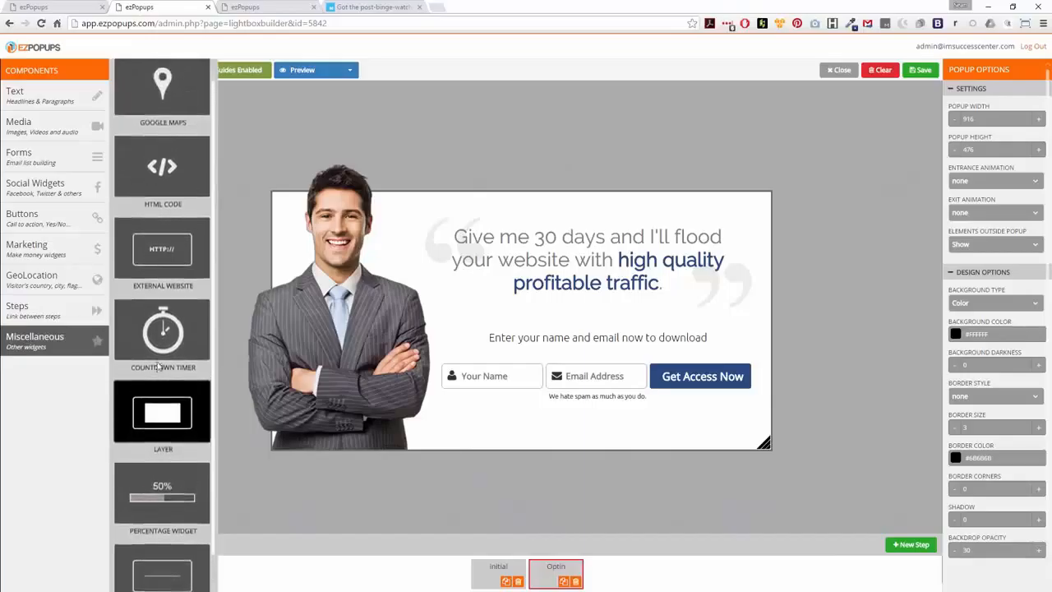
pyautogui.click(58, 156)
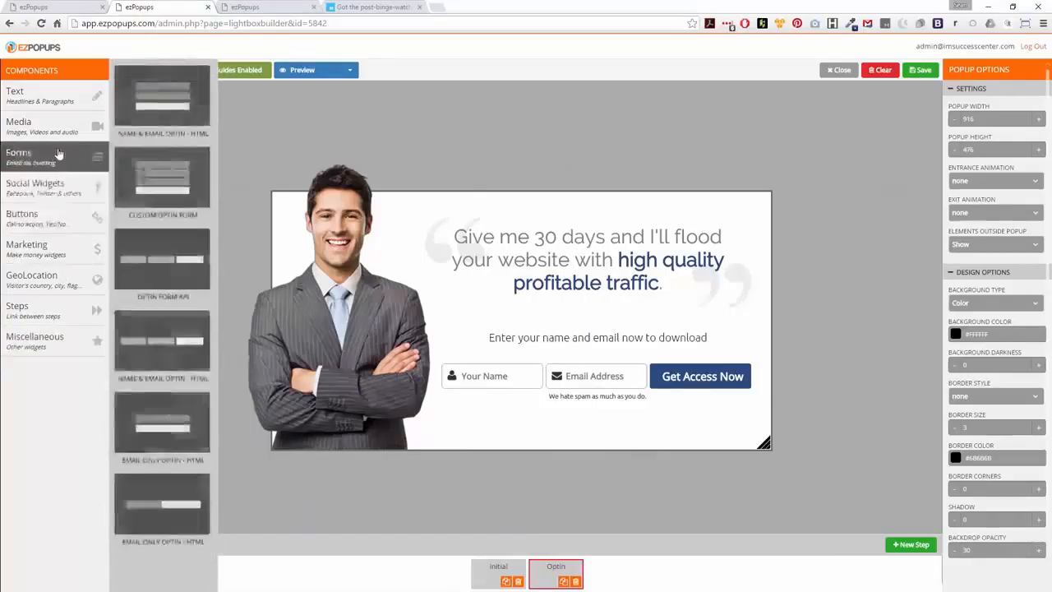
pyautogui.click(299, 133)
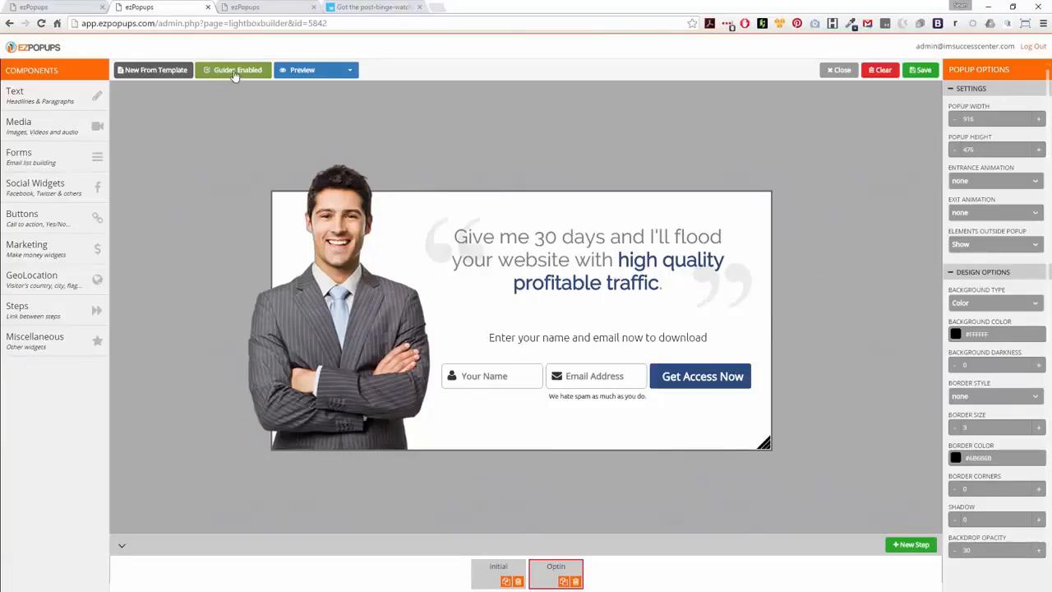
# Step: Preview the Optin step in its tablet version and its mobile version
pyautogui.click(319, 73)
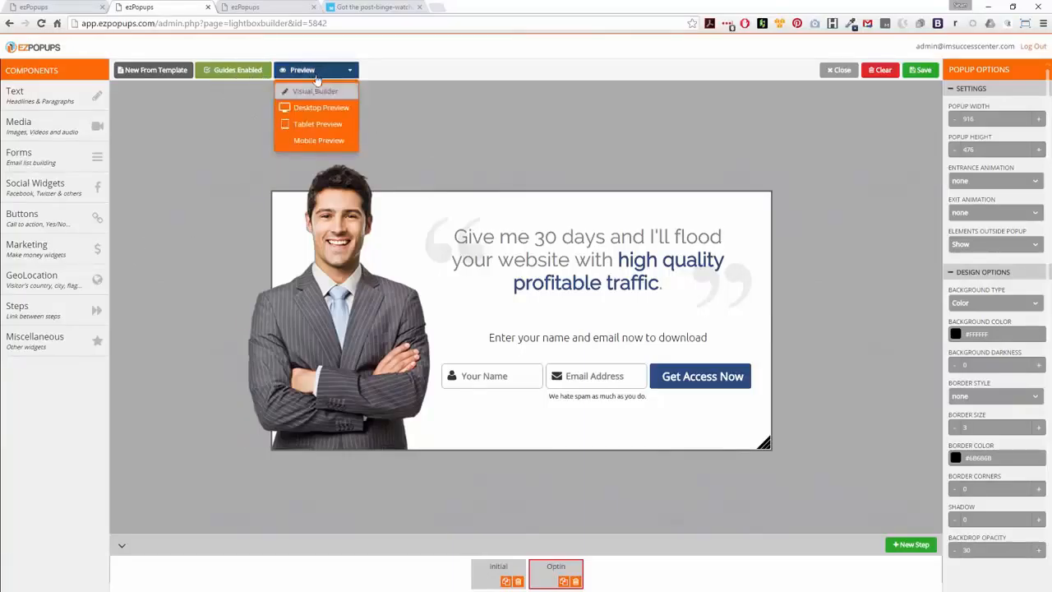
pyautogui.click(310, 125)
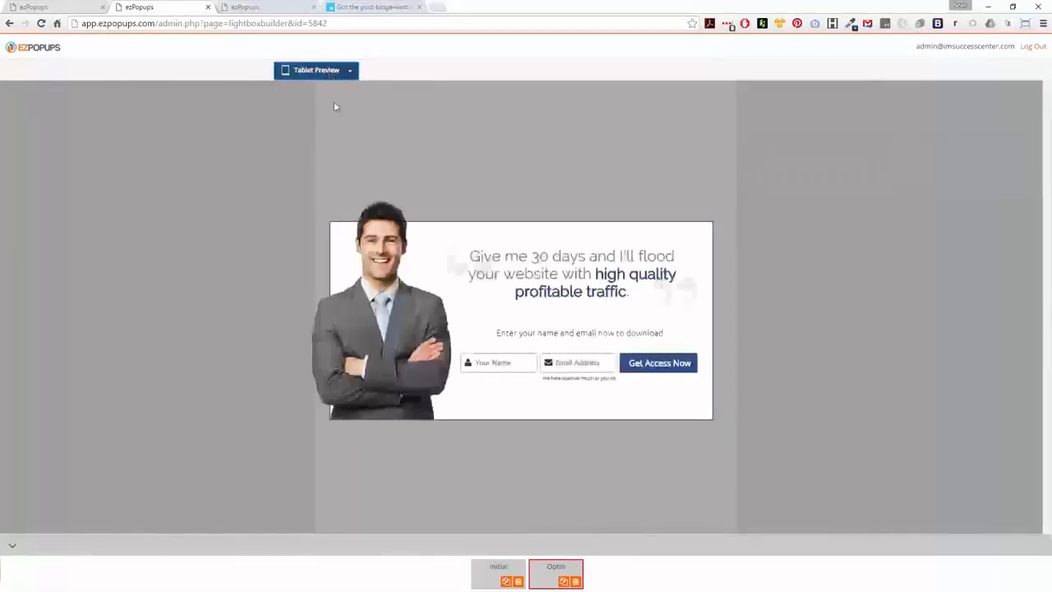
pyautogui.click(321, 71)
pyautogui.click(304, 141)
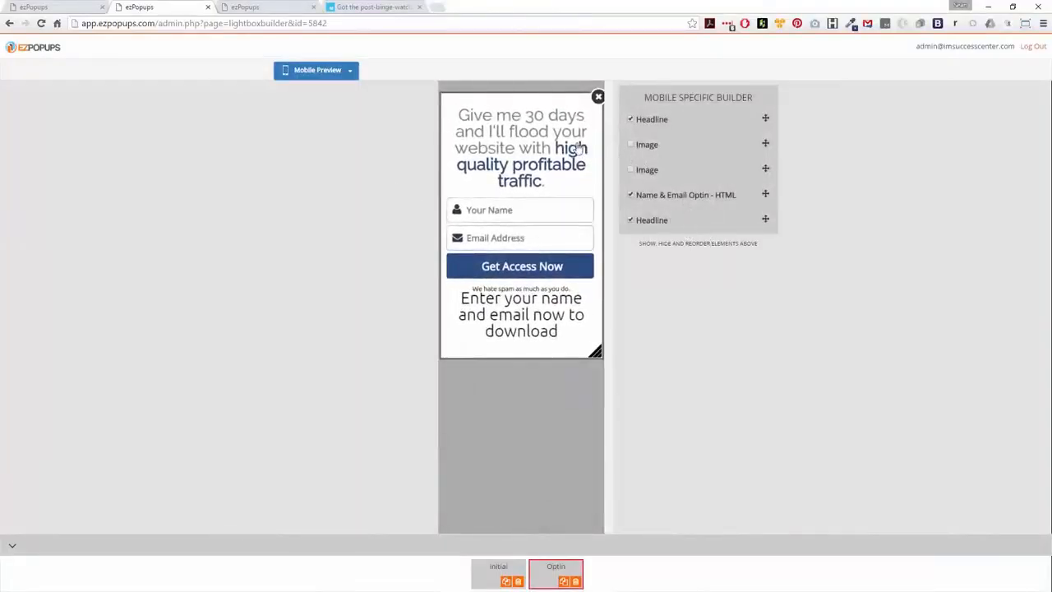
# Step: Try showing the second listed image in the Optin step's mobile version, and hide it again
pyautogui.click(631, 171)
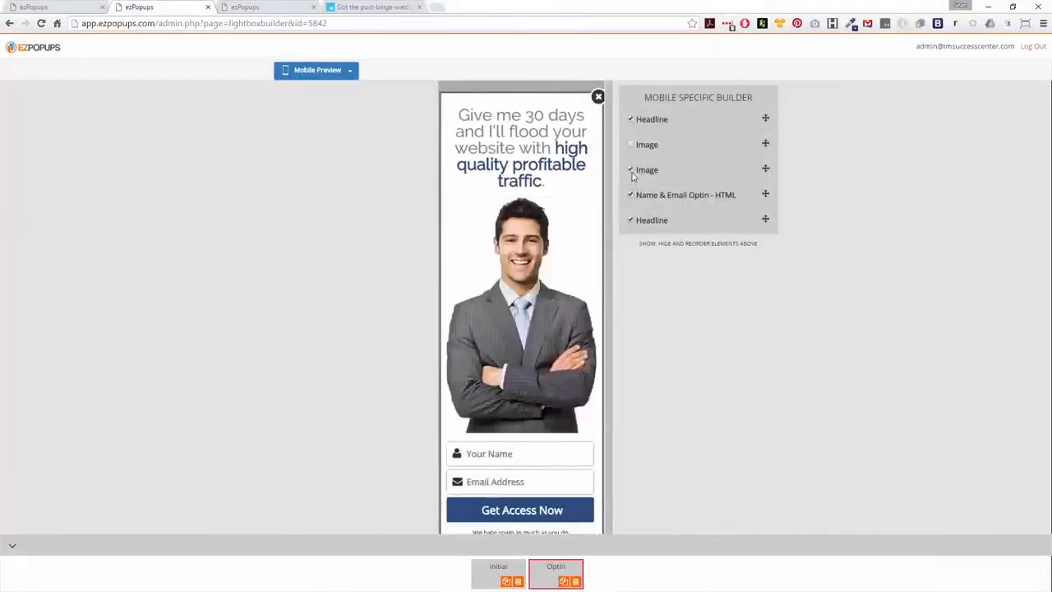
pyautogui.click(632, 170)
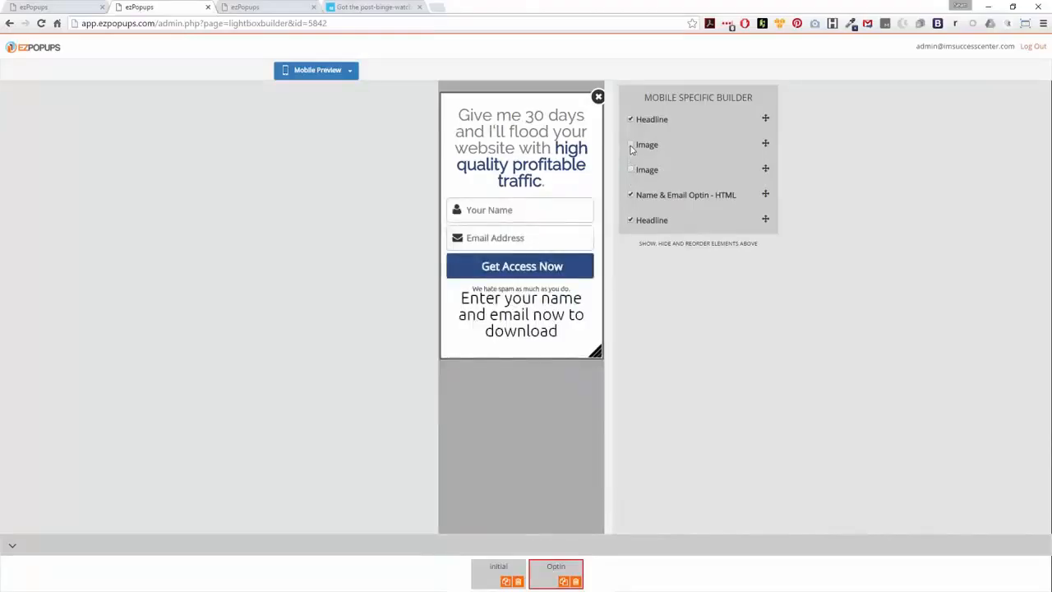
# Step: Try showing the first listed image in the Optin step's mobile version, and hide it again
pyautogui.click(630, 146)
pyautogui.click(631, 146)
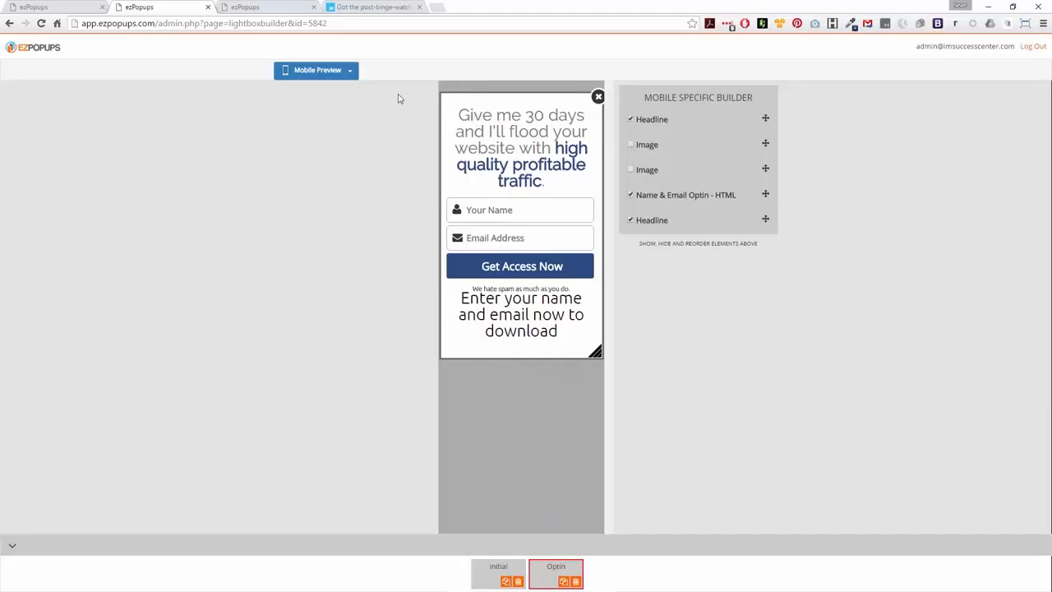
# Step: Return the Optin step from the mobile preview to the desktop builder view and save the popup
pyautogui.click(343, 72)
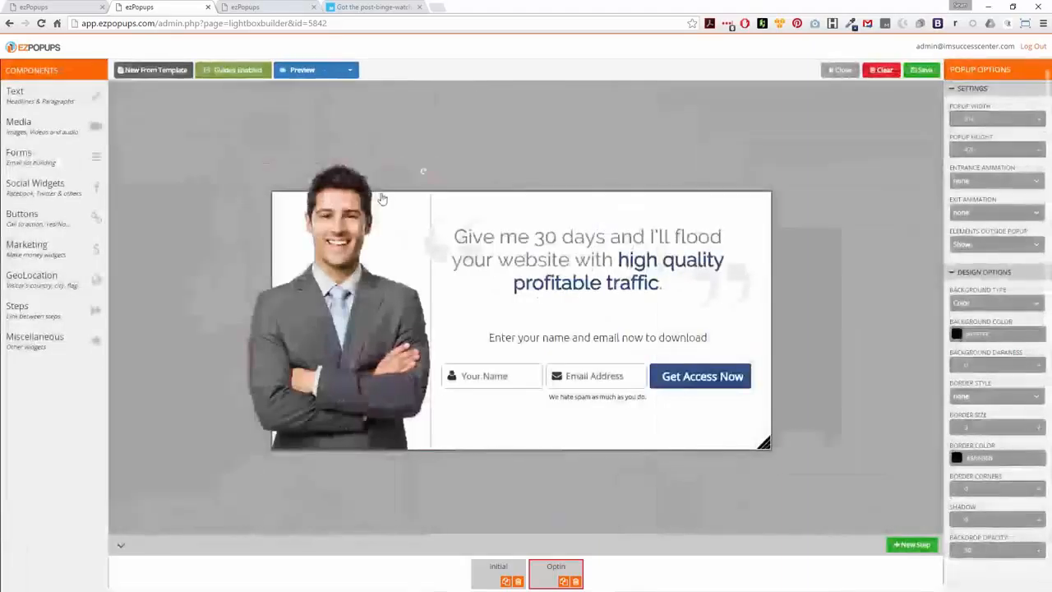
pyautogui.click(927, 72)
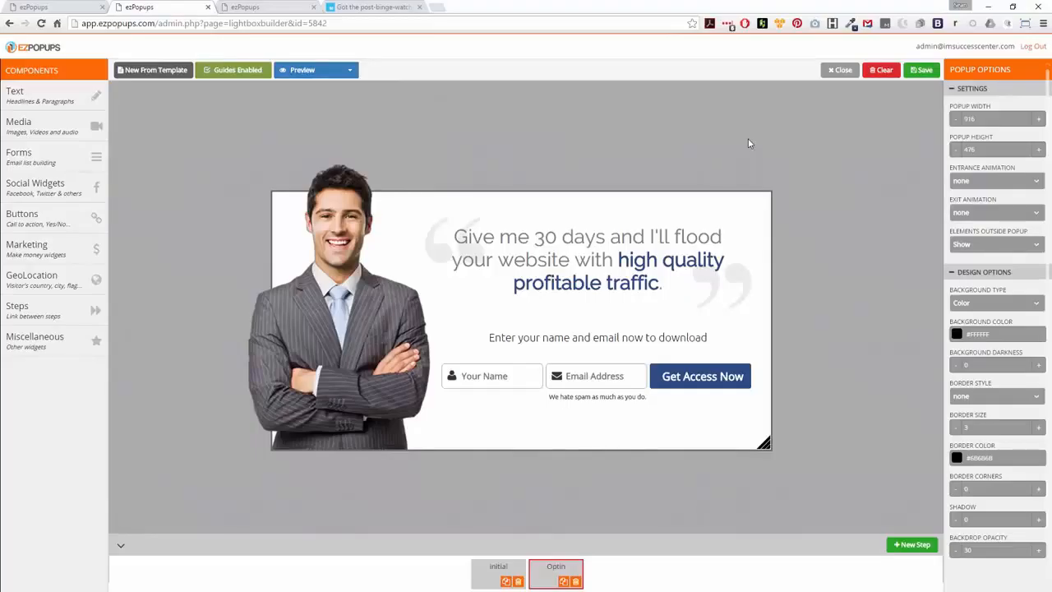
# Step: Create a new ezSnip titled "News 1" and choose Demo 2 as the popup to show
pyautogui.click(267, 7)
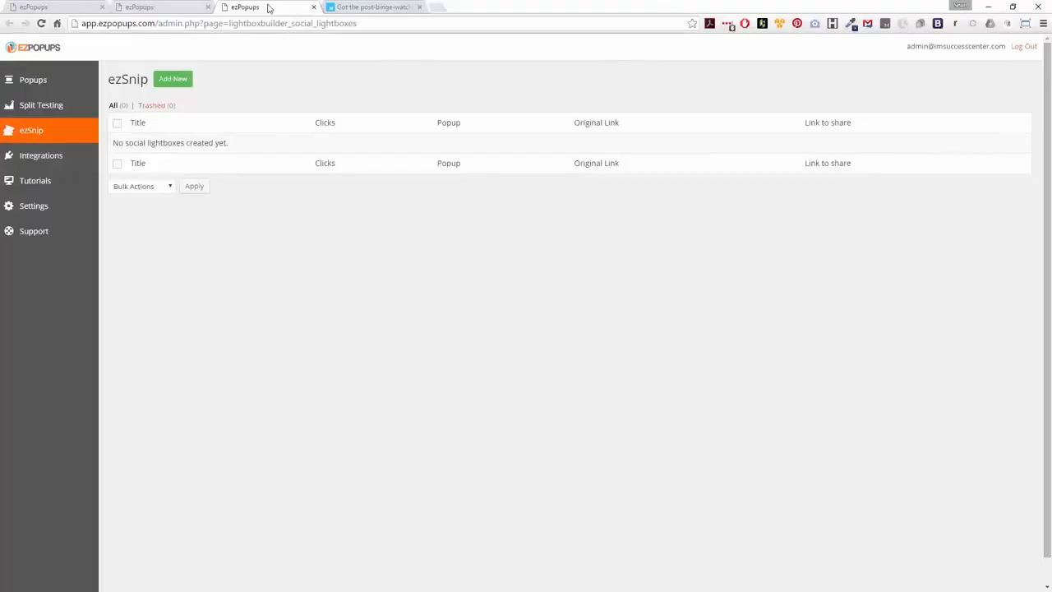
pyautogui.click(170, 80)
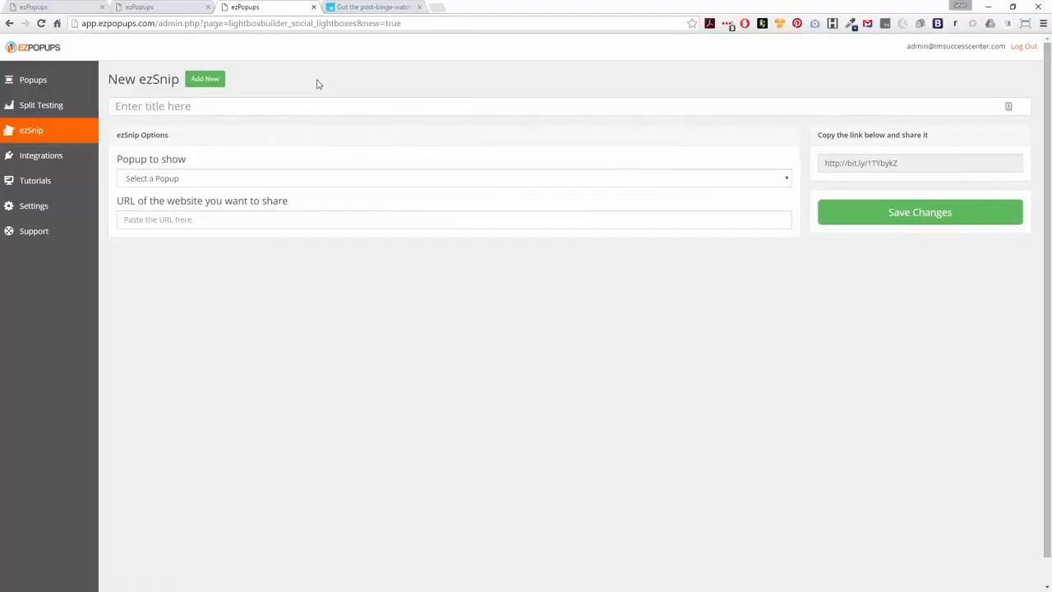
pyautogui.click(238, 111)
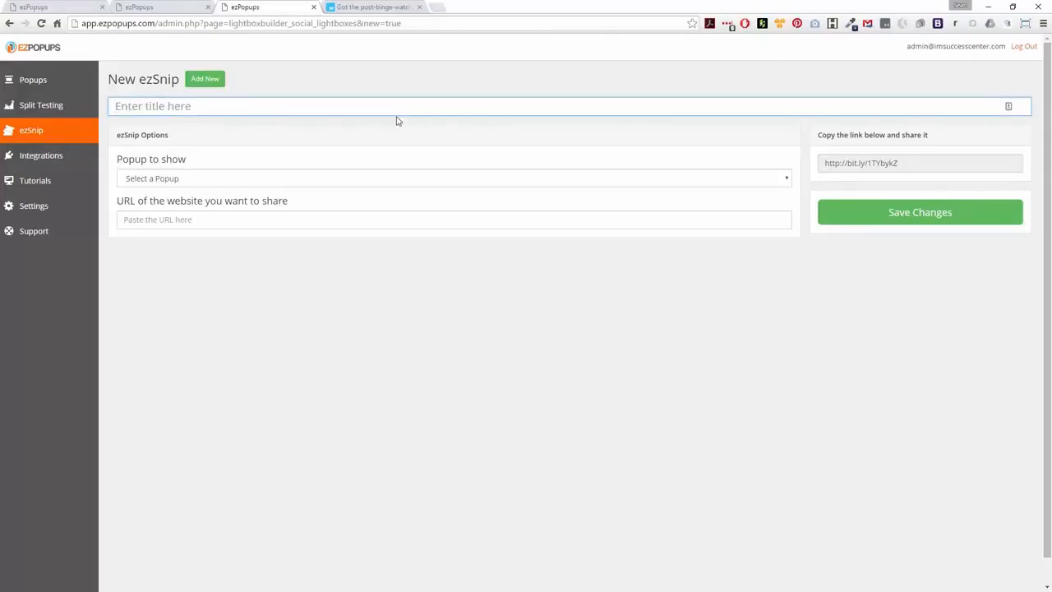
pyautogui.write('News 1')
pyautogui.click(293, 184)
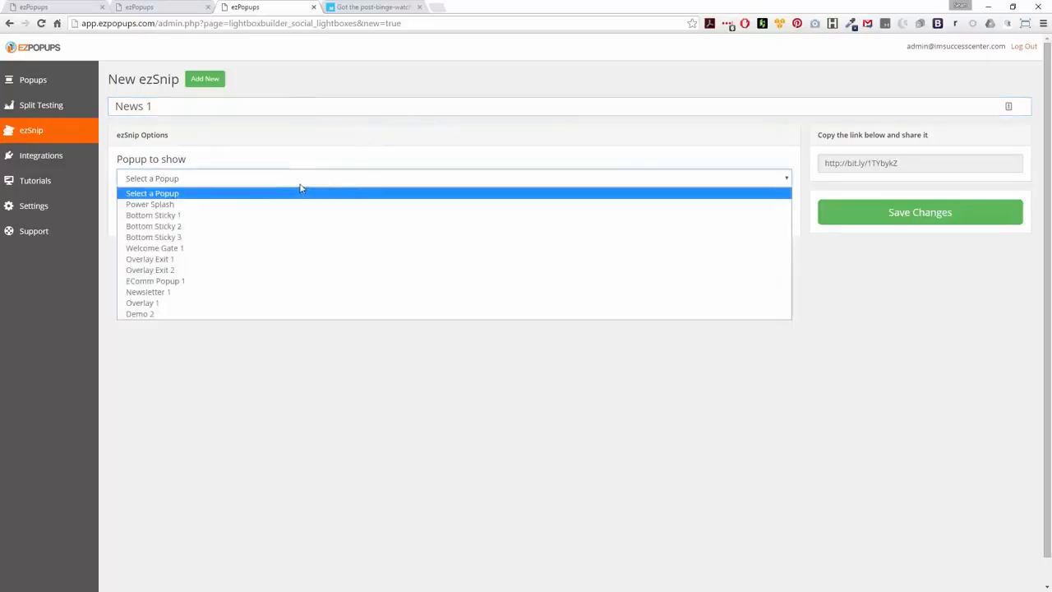
pyautogui.click(146, 314)
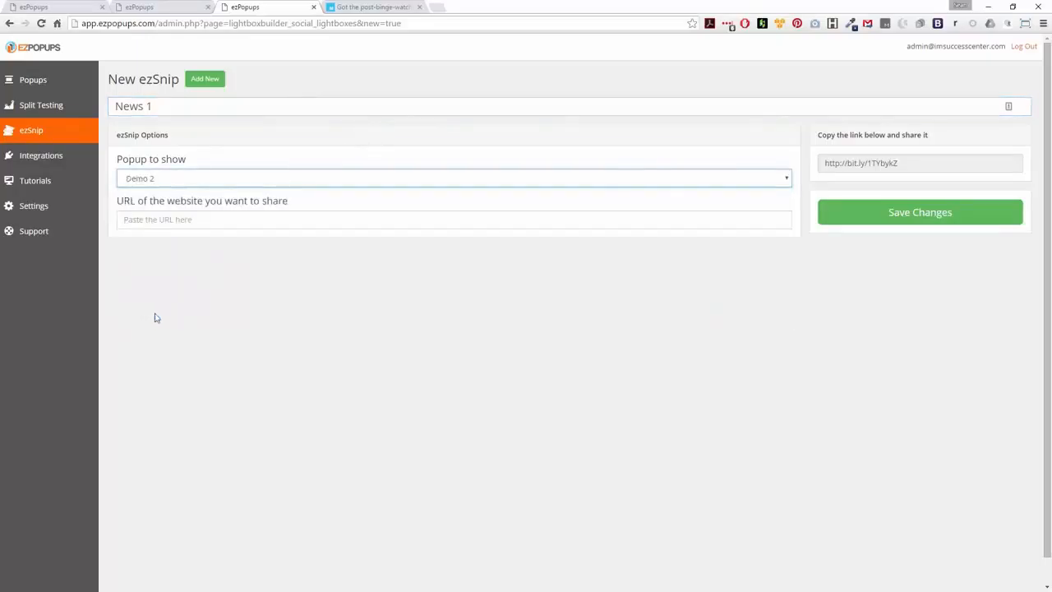
# Step: Copy the Mashable post-binge-watching article's address and enter it as the website URL the ezSnip shares
pyautogui.click(384, 8)
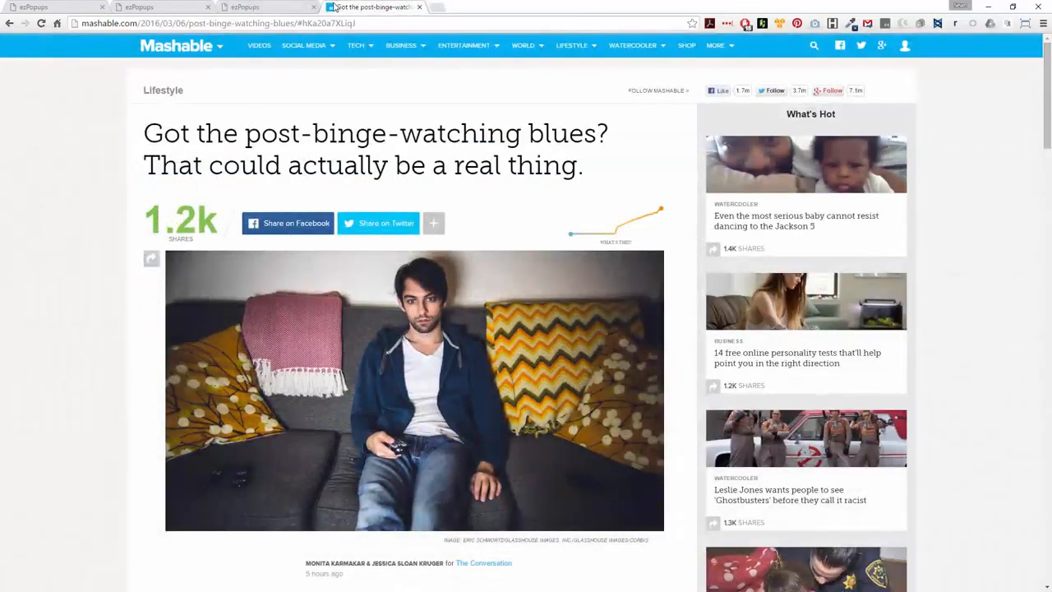
pyautogui.click(282, 24)
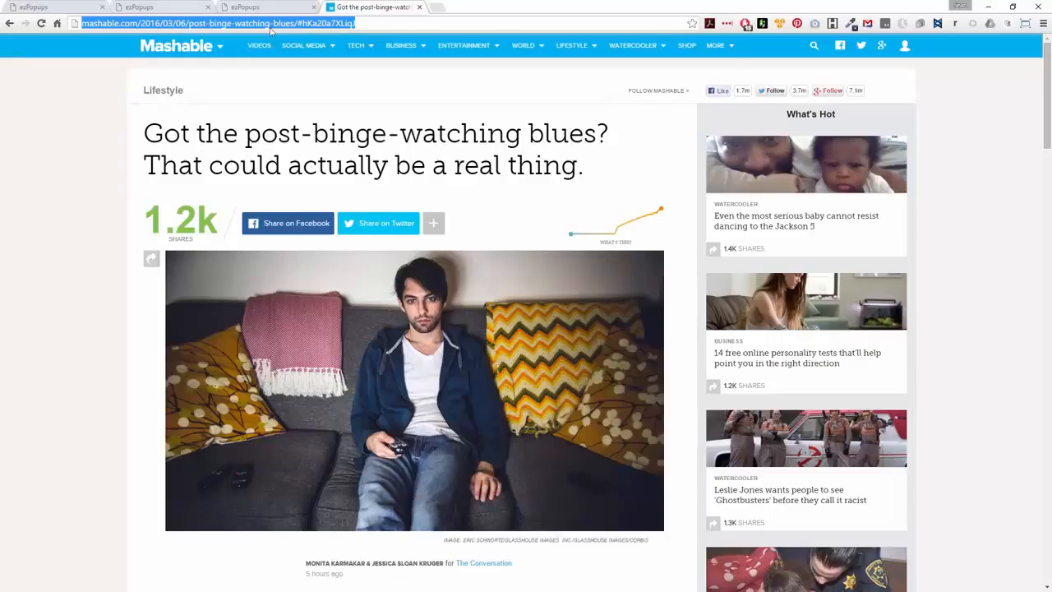
pyautogui.click(289, 5)
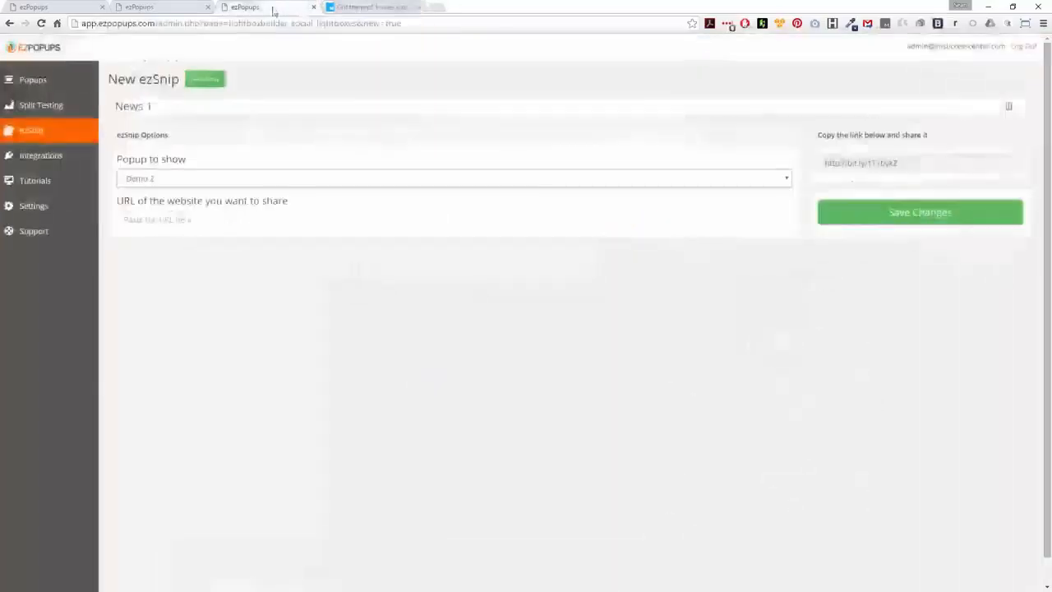
pyautogui.click(168, 217)
pyautogui.write('http://mashable.com/2016/03/06/post-binge-watching-blues/#hKa20a7XLiq')
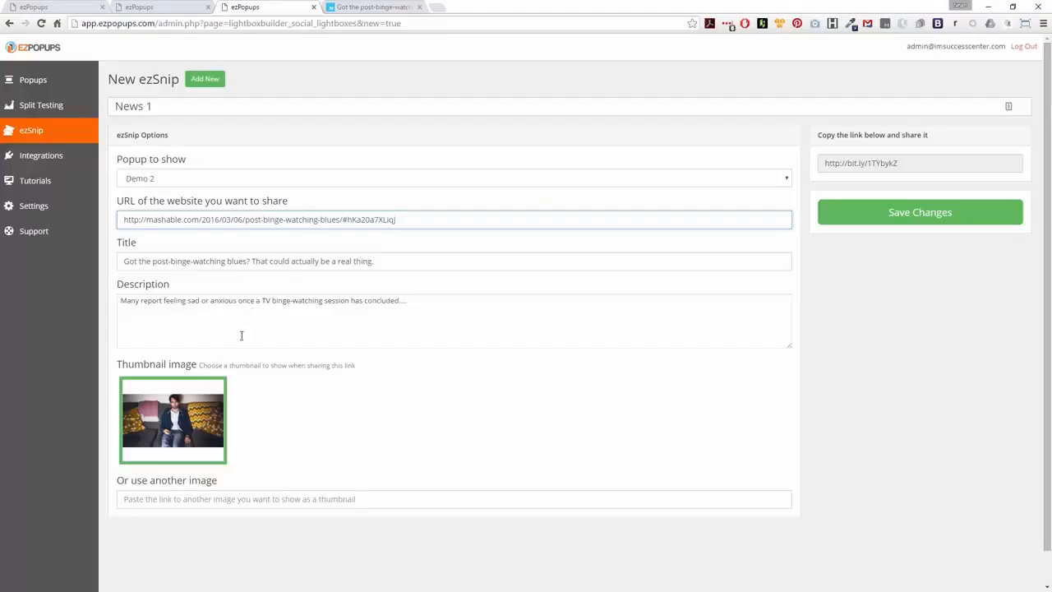
# Step: Save the News 1 ezSnip and copy its bit.ly share link
pyautogui.click(873, 164)
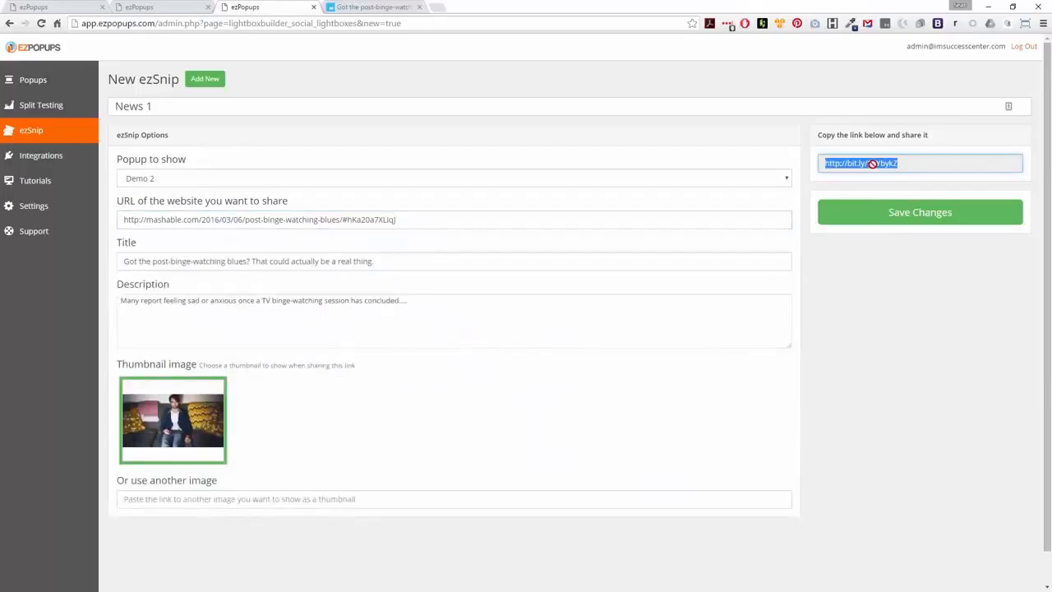
pyautogui.click(895, 214)
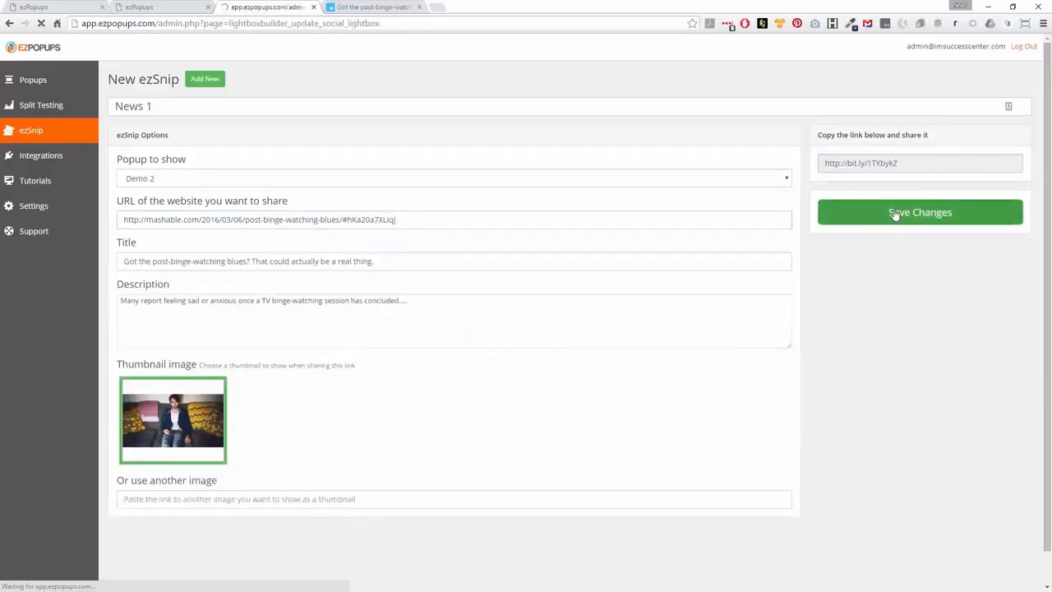
pyautogui.click(852, 189)
pyautogui.hotkey('ctrl', 'c')
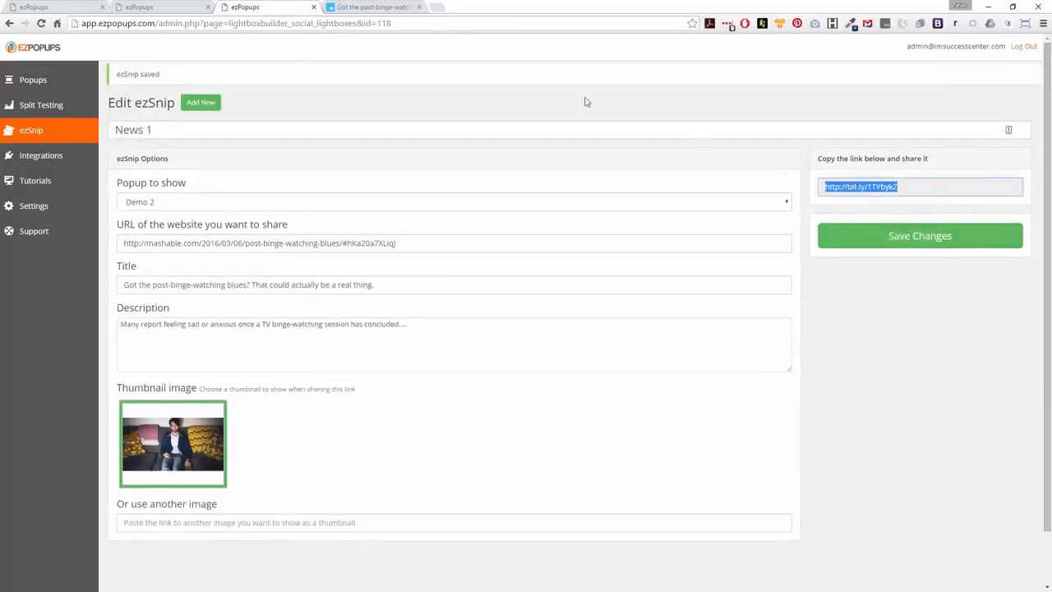
# Step: Open Facebook in a new browser tab and paste the ezSnip share link into a new status update
pyautogui.click(441, 6)
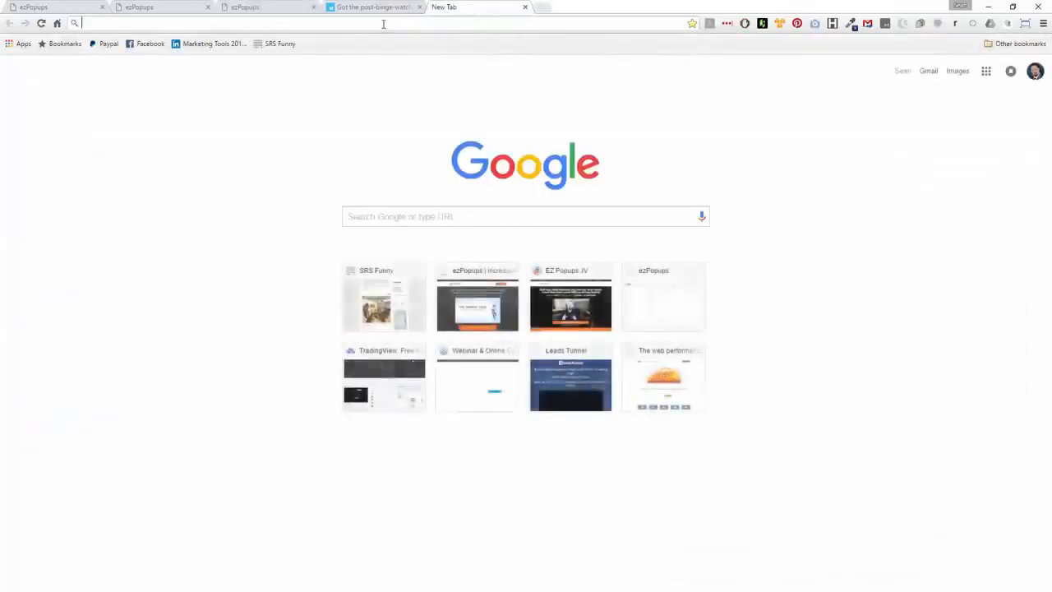
pyautogui.write('fa')
pyautogui.click(253, 43)
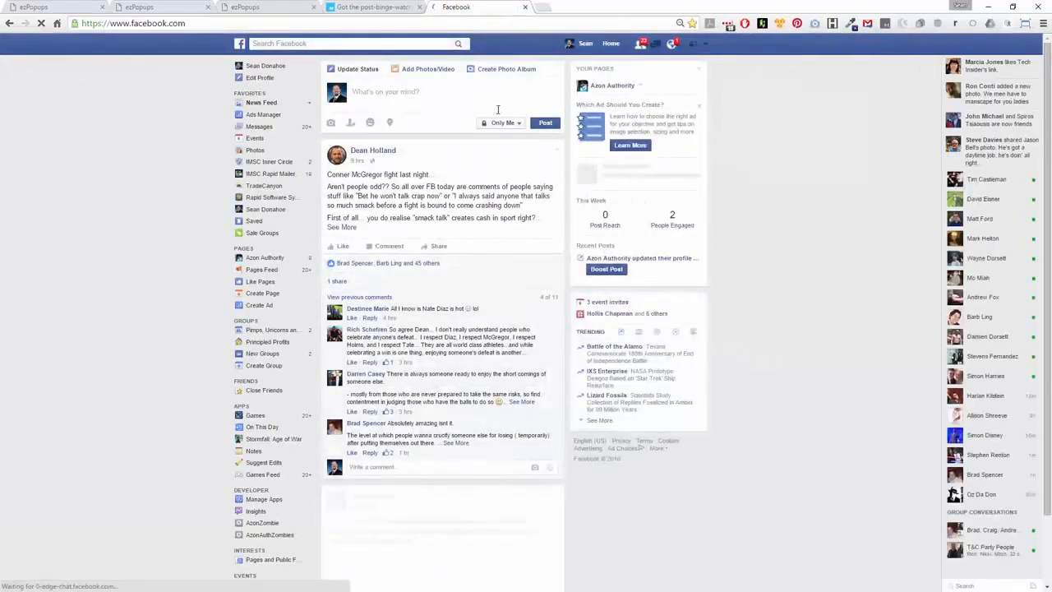
pyautogui.hotkey('ctrl', 'v')
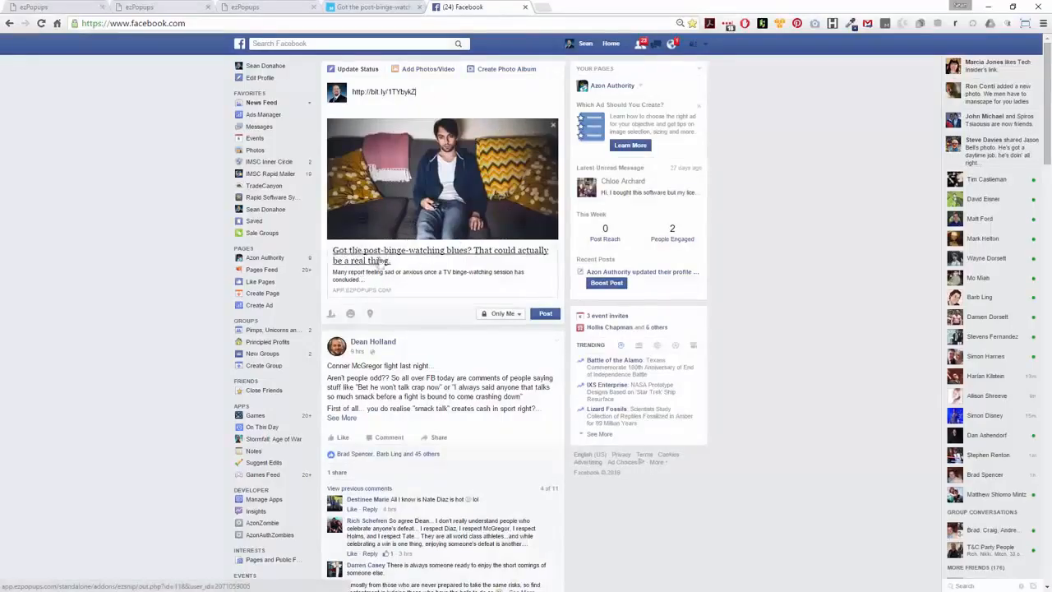
# Step: Replace the link text with "Hey, just binge watched House of Cards and can totally relate..." and publish the post
pyautogui.moveTo(429, 92); pyautogui.dragTo(351, 88)
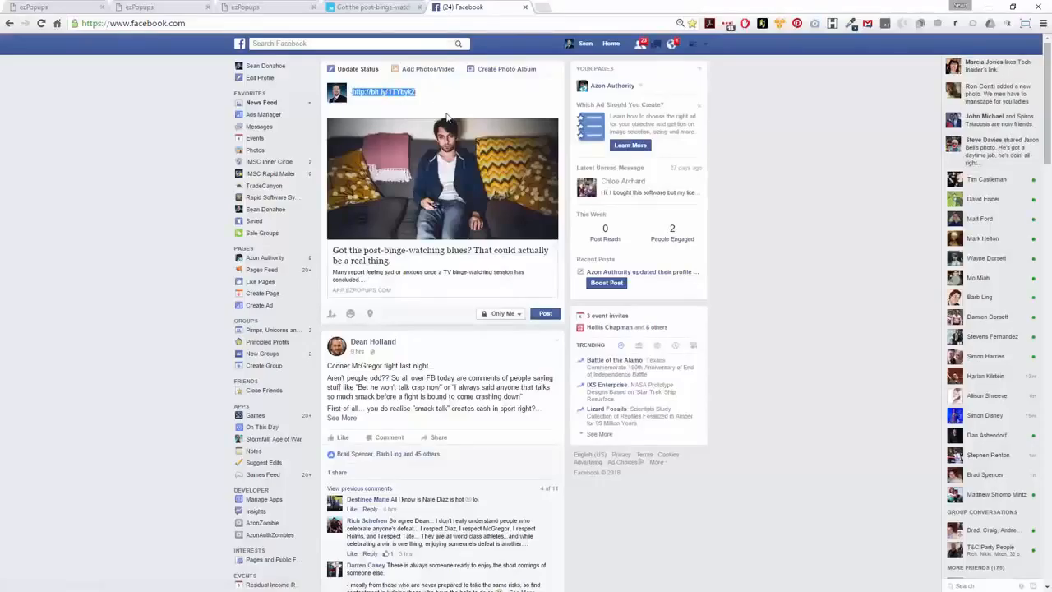
pyautogui.write('Hey, just watch')
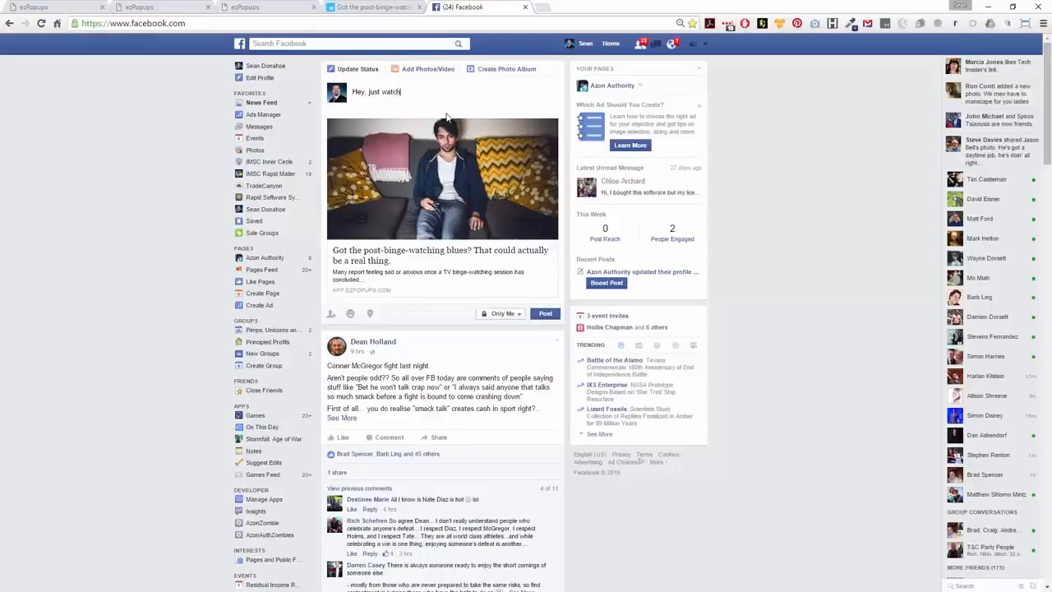
pyautogui.press('BackSpace')
pyautogui.press('BackSpace')
pyautogui.press('BackSpace')
pyautogui.press('BackSpace')
pyautogui.press('BackSpace')
pyautogui.press('BackSpace')
pyautogui.write('watched House of Ca')
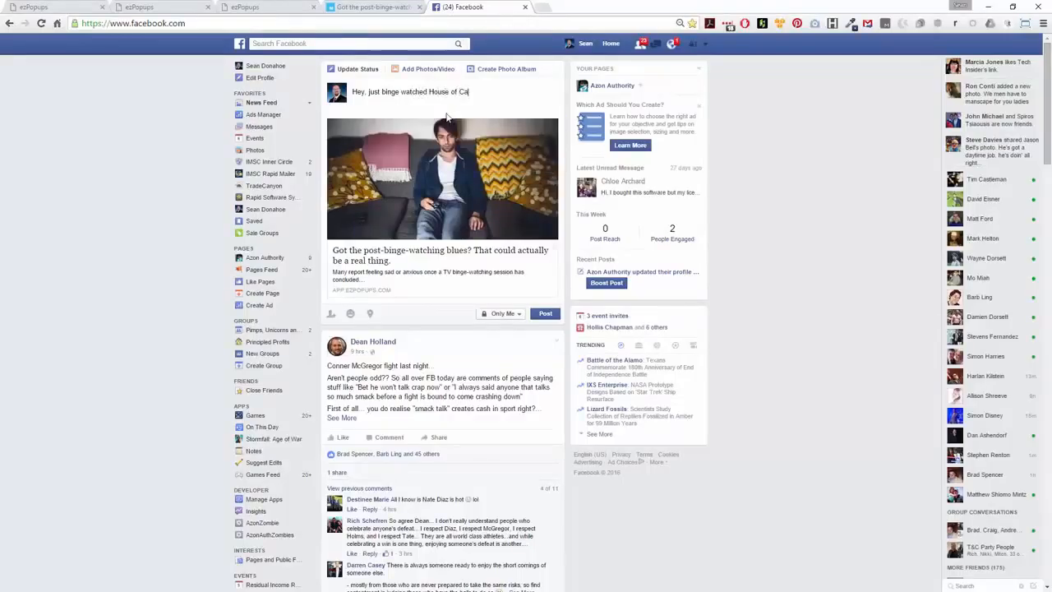
pyautogui.write('rds and can totally relate...')
pyautogui.click(553, 318)
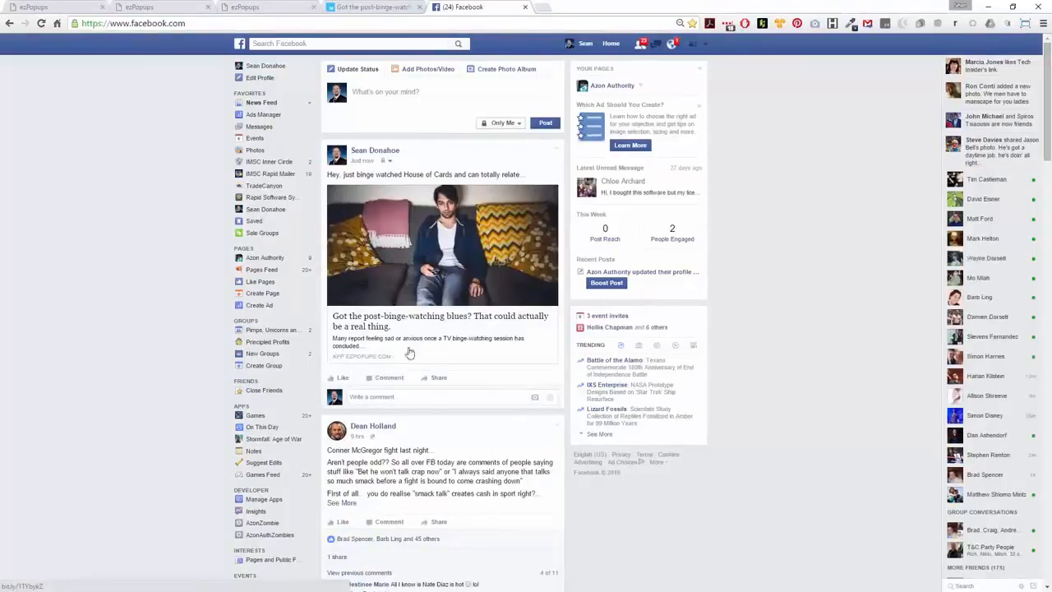
# Step: Open the shared article from the new Facebook post and accept the "Sure Go ahead!" offer in its popup
pyautogui.click(425, 267)
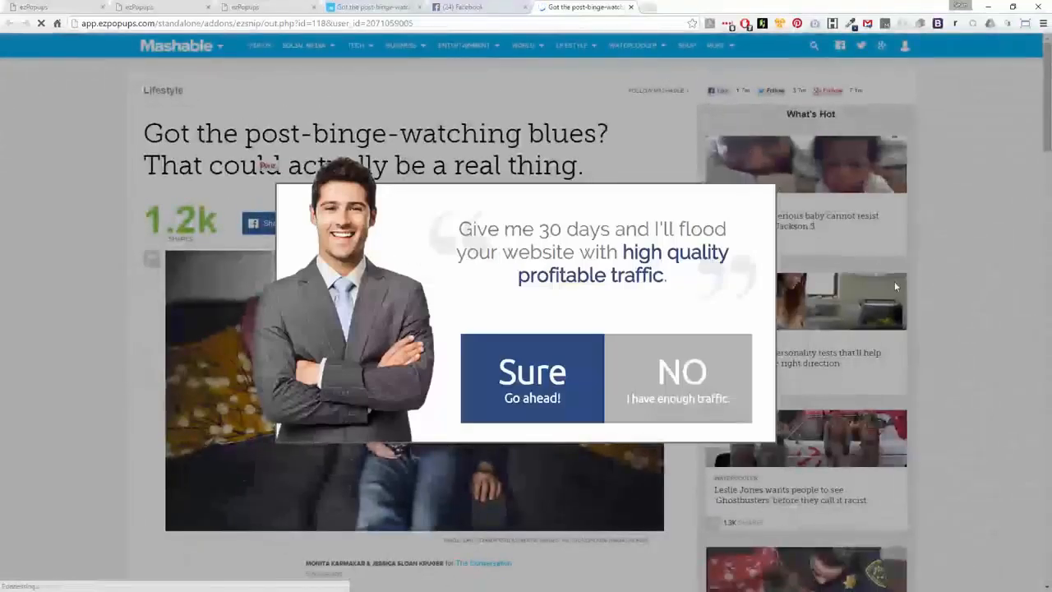
pyautogui.click(515, 378)
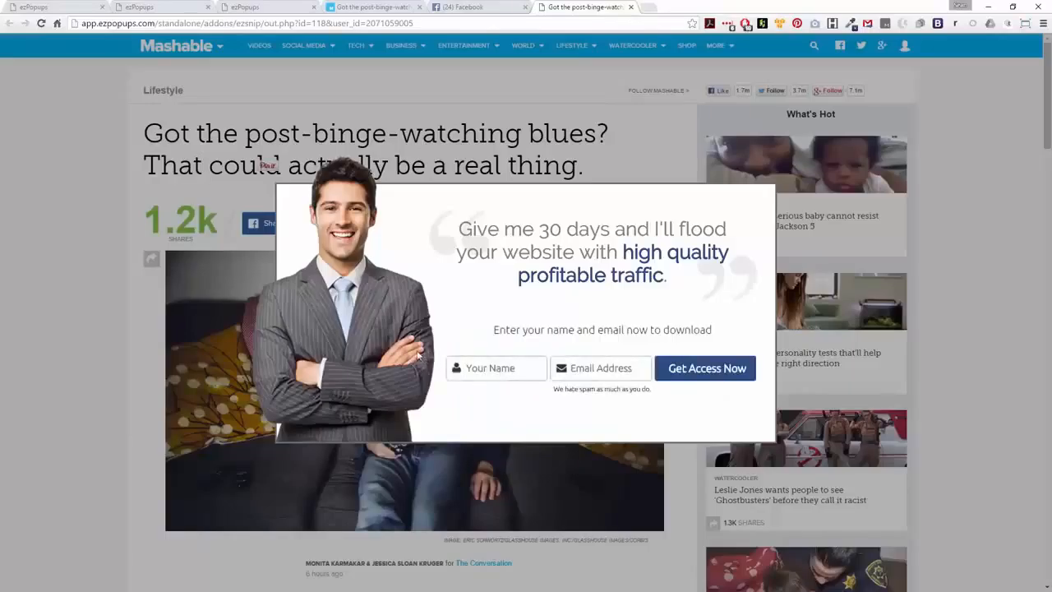
# Step: Fill in the popup's opt-in form with a name and an email address, and submit it for access
pyautogui.click(500, 368)
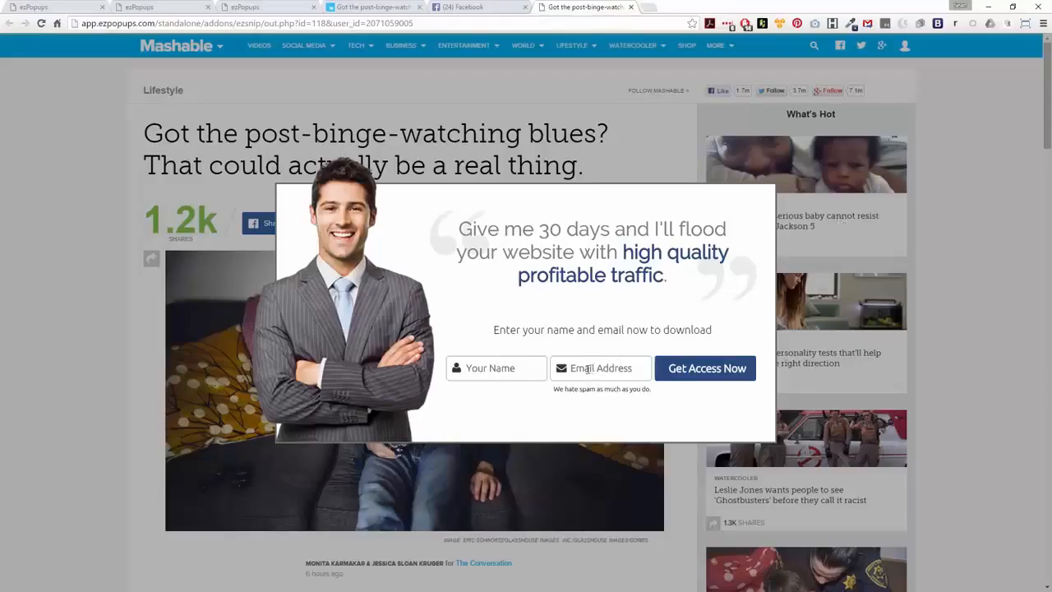
pyautogui.click(539, 379)
pyautogui.write('sean')
pyautogui.press('Tab')
pyautogui.write('someone')
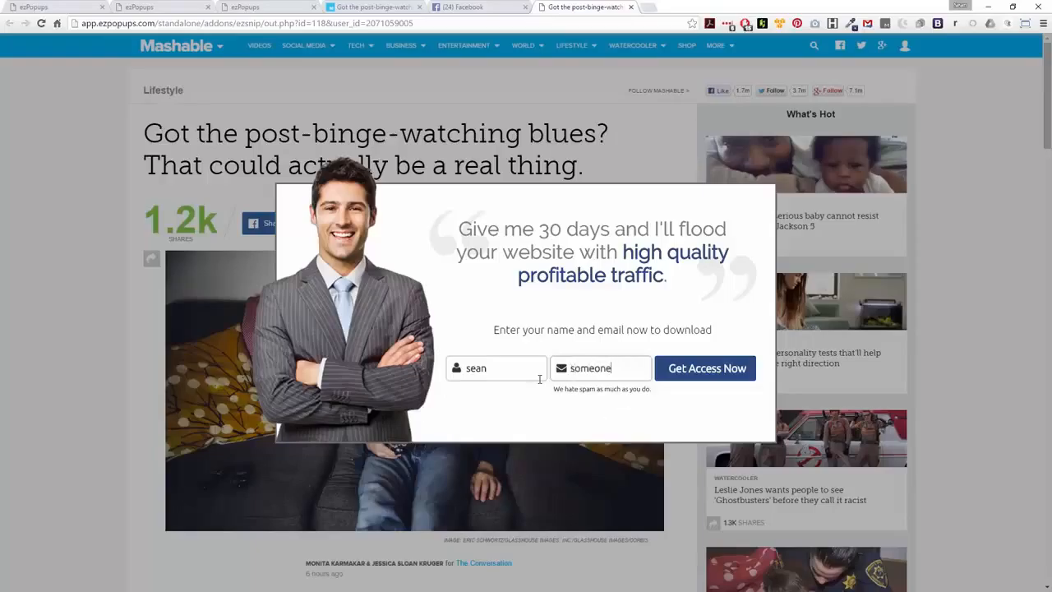
pyautogui.write('@somewhere.com')
pyautogui.click(688, 380)
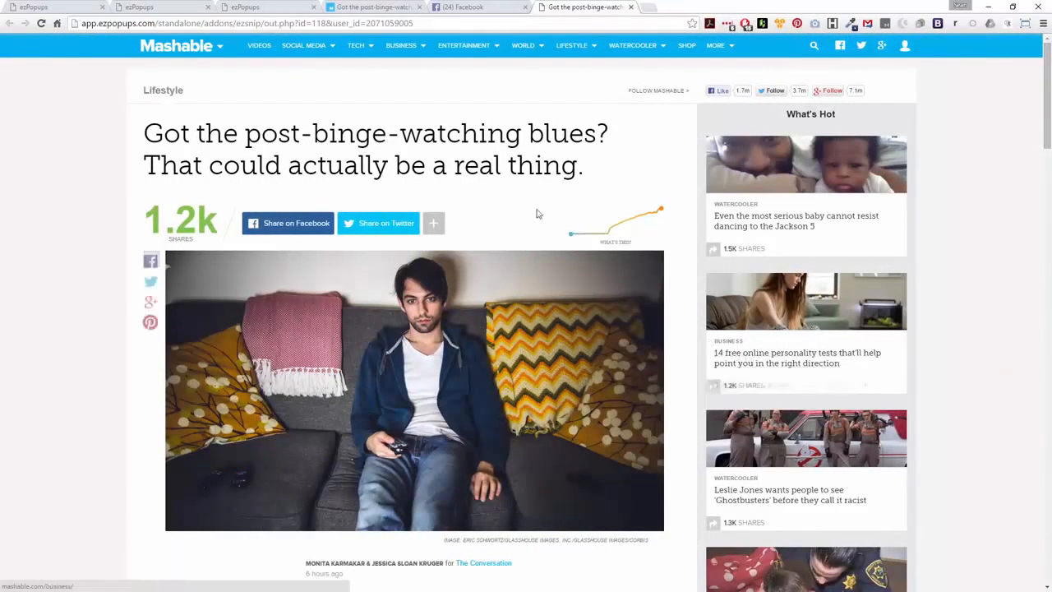
# Step: Switch back to the News 1 ezSnip page in ezPopups and open the list of popups
pyautogui.moveTo(649, 245)
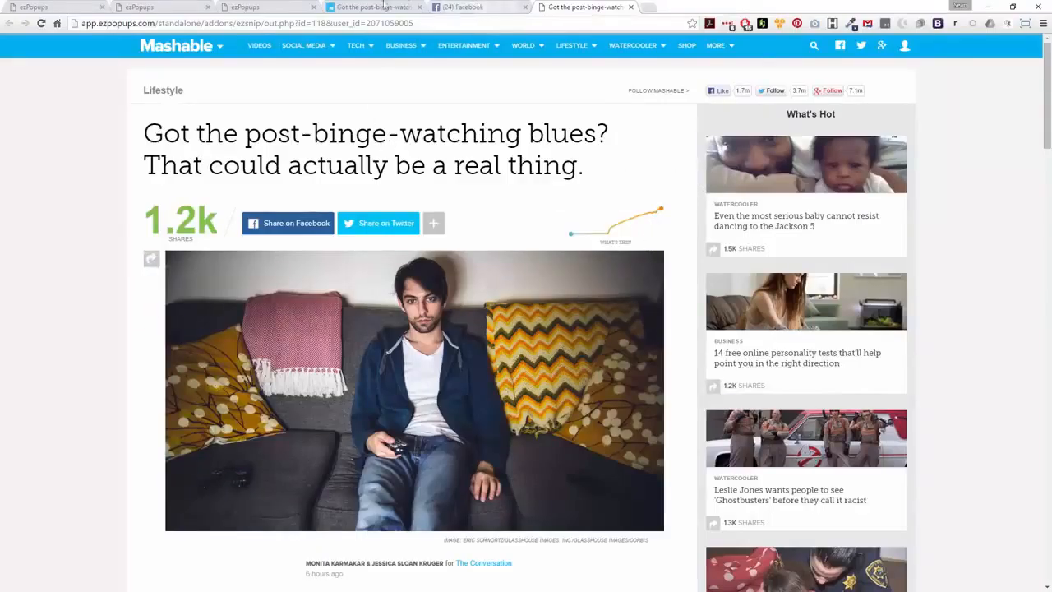
pyautogui.click(245, 7)
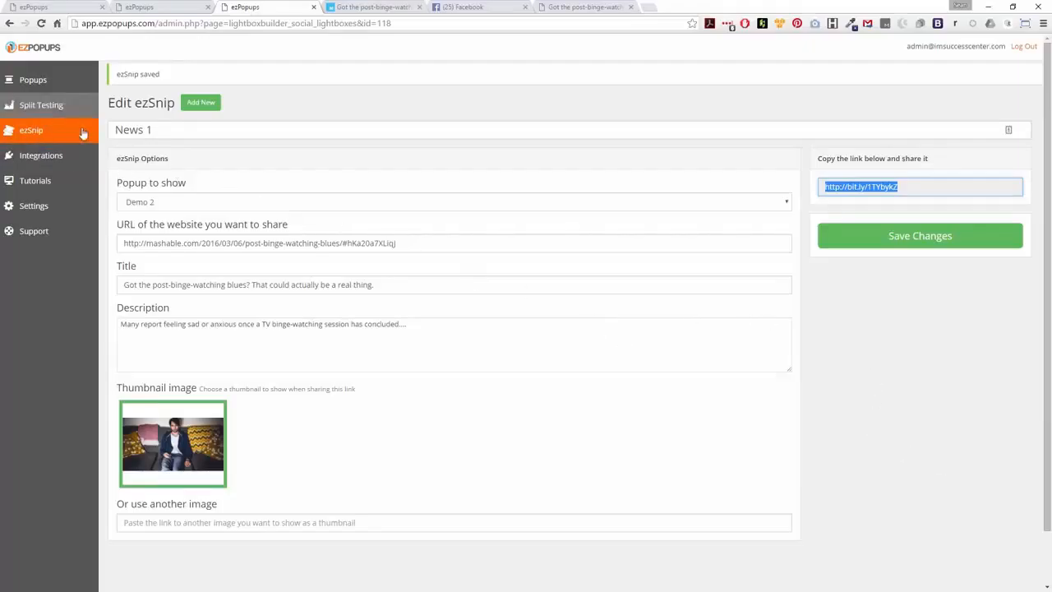
pyautogui.click(43, 81)
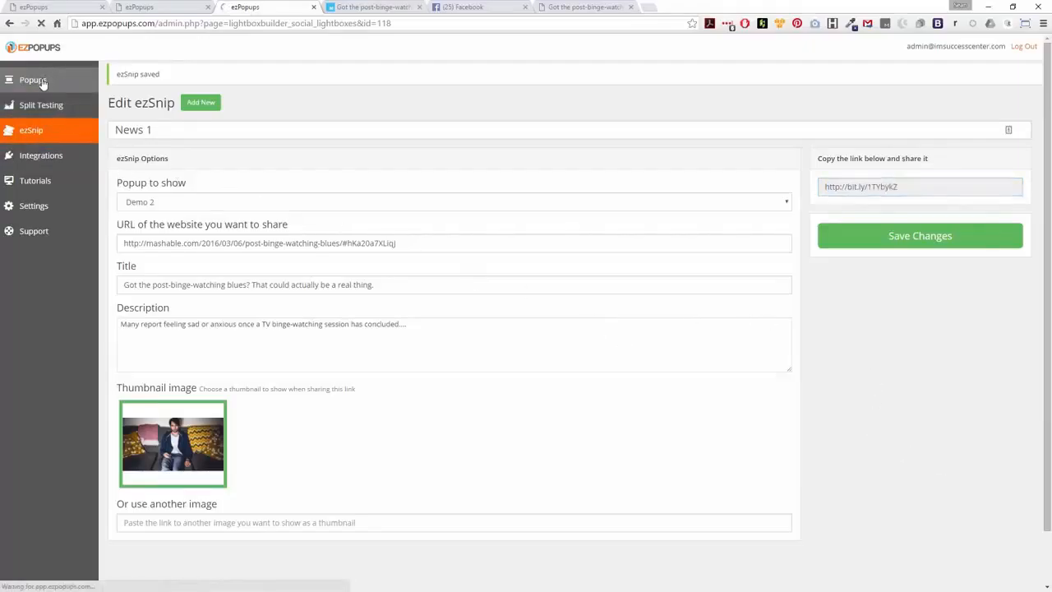